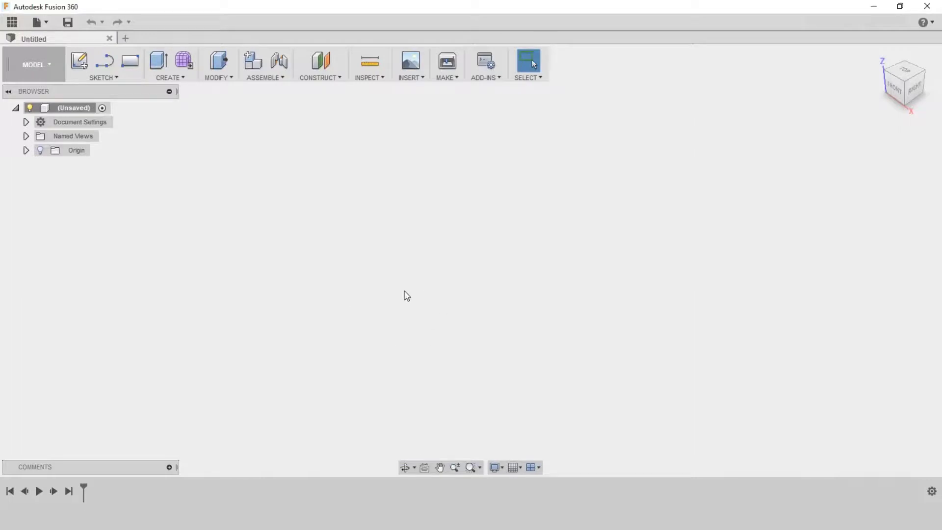
- Draw a 50 × 50 mm rectangle on the front plane, starting at the origin
left_click(130, 61)
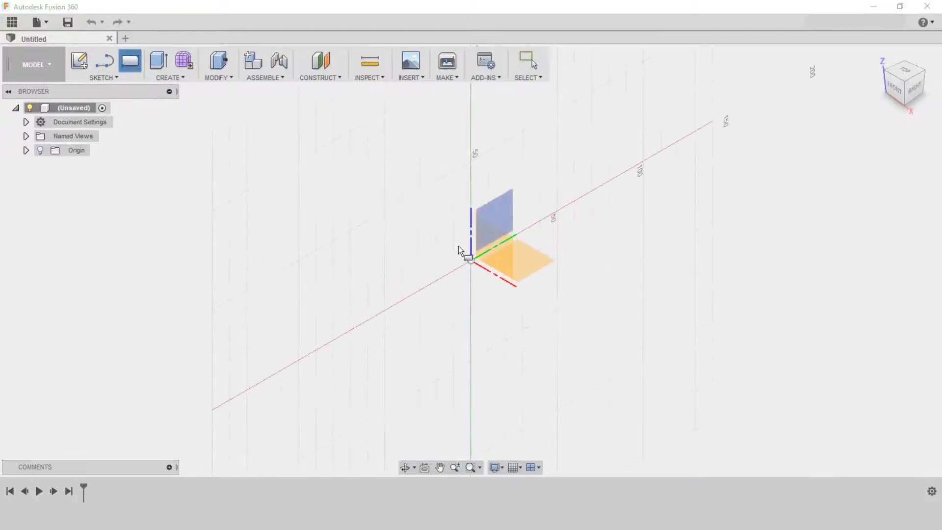
left_click(497, 256)
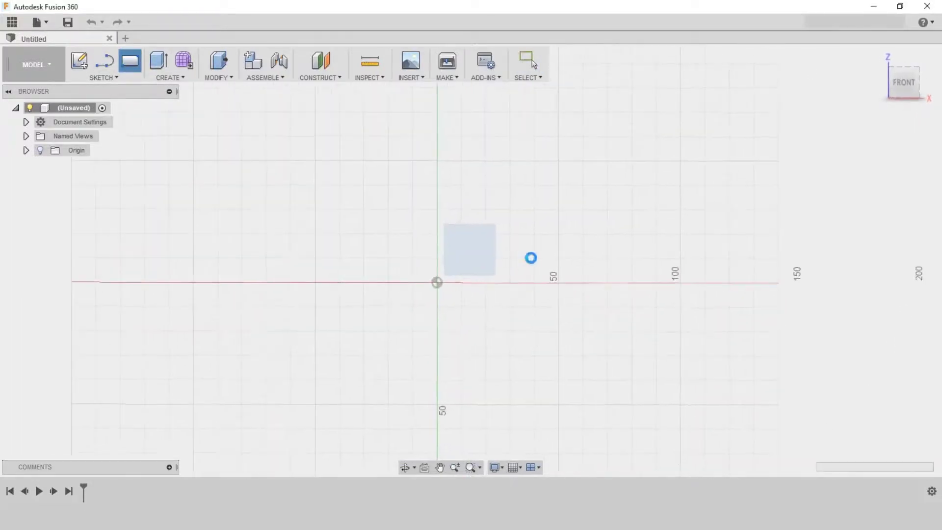
left_click(434, 284)
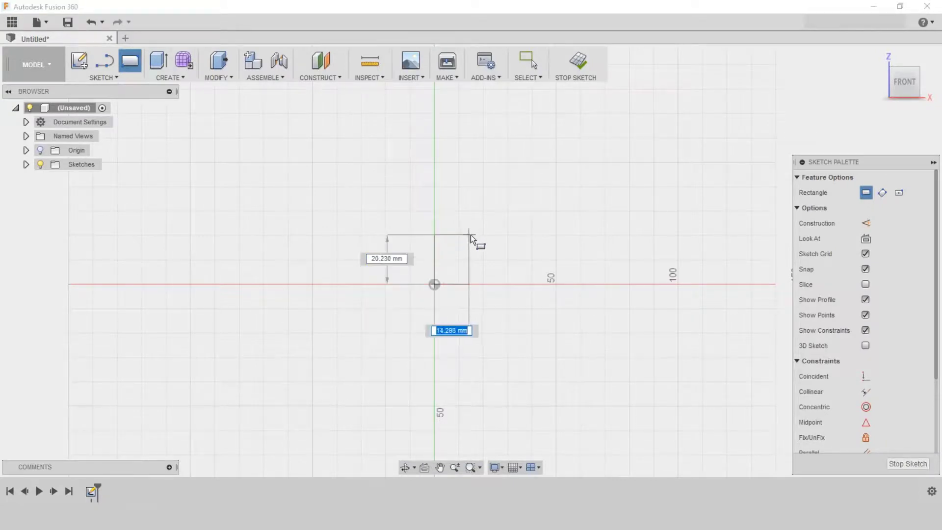
type("50")
key("Tab")
type("50")
key("Tab")
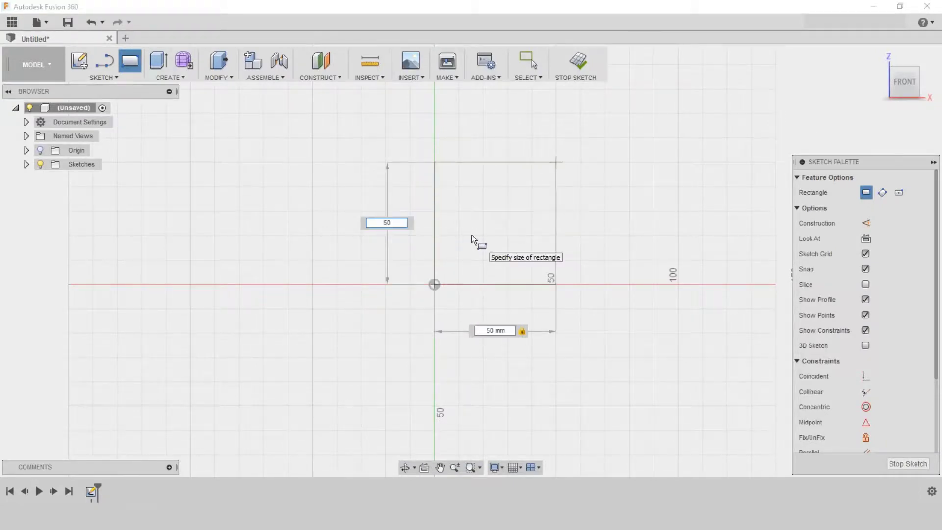
key("Return")
middle_click_drag(464, 273, 236, 332)
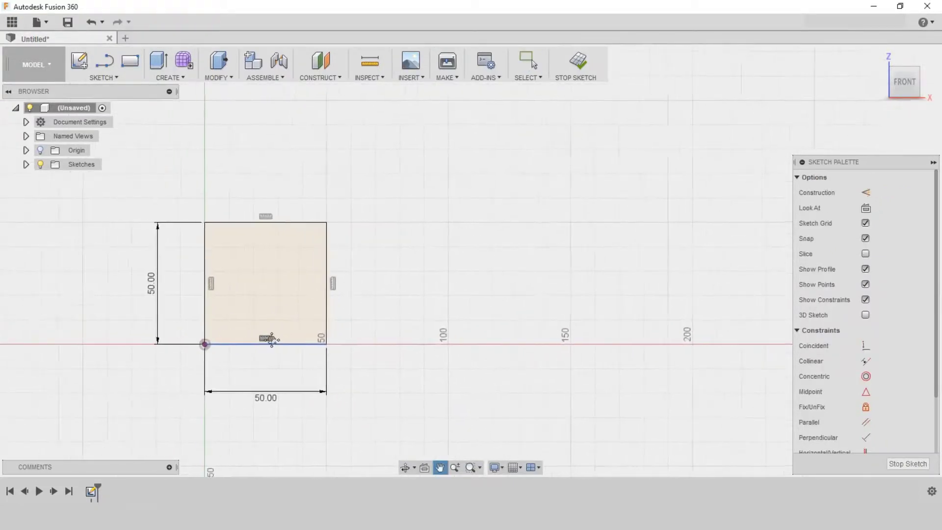
- Place a sketch text 'B' right of the square in Franklin Gothic Heavy
left_click(115, 77)
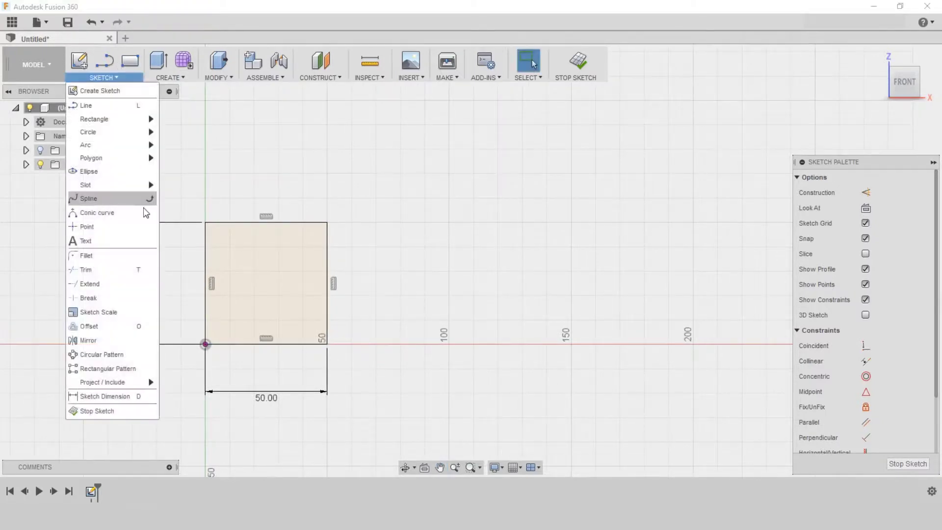
left_click(118, 243)
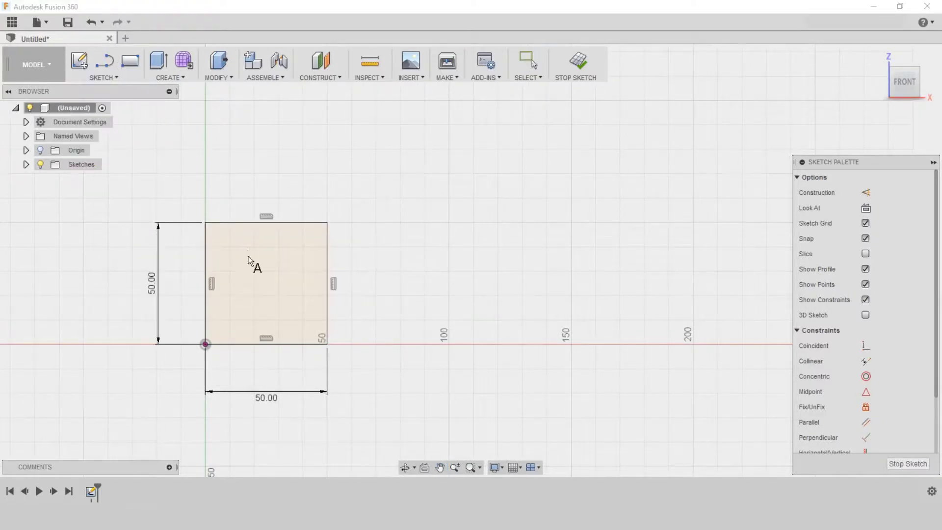
left_click(538, 262)
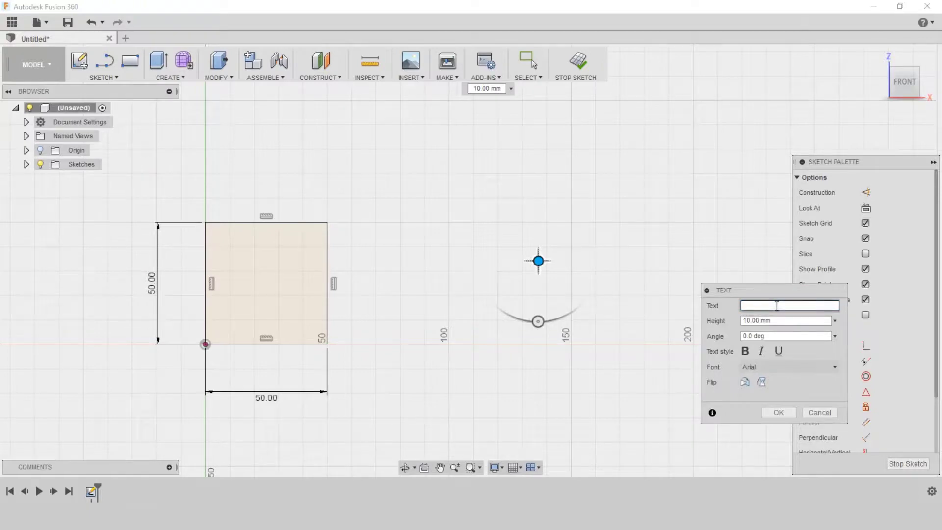
type("B")
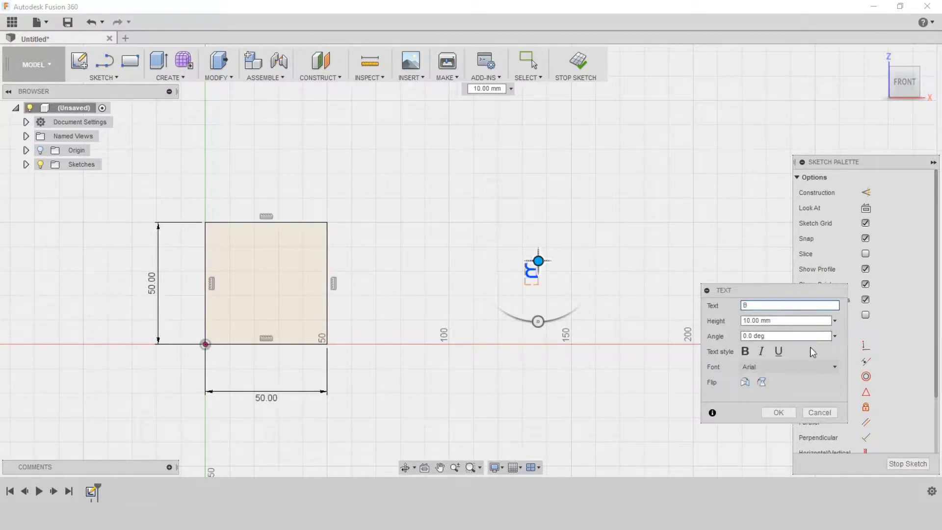
left_click(777, 368)
scroll(808, 381, "down", 5)
scroll(805, 410, "down", 5)
scroll(801, 422, "down", 5)
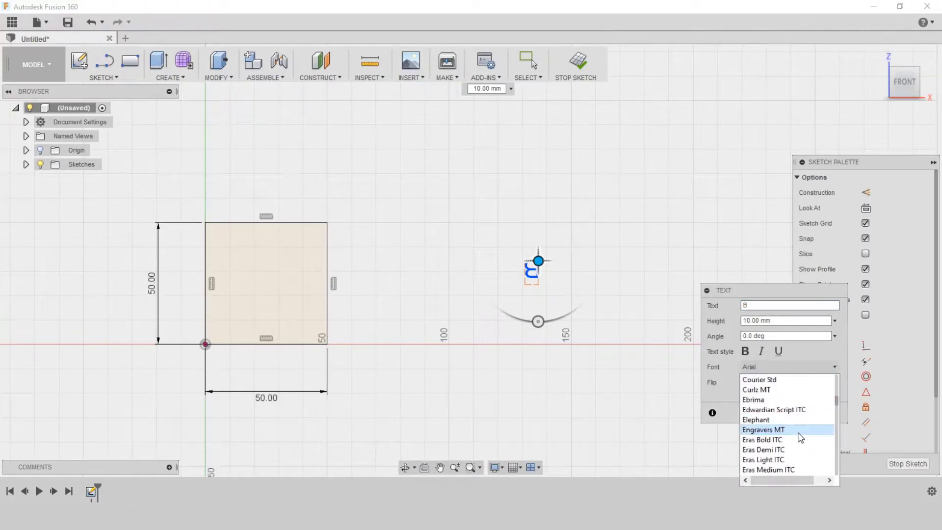
scroll(799, 437, "down", 5)
scroll(800, 437, "down", 1)
left_click(809, 443)
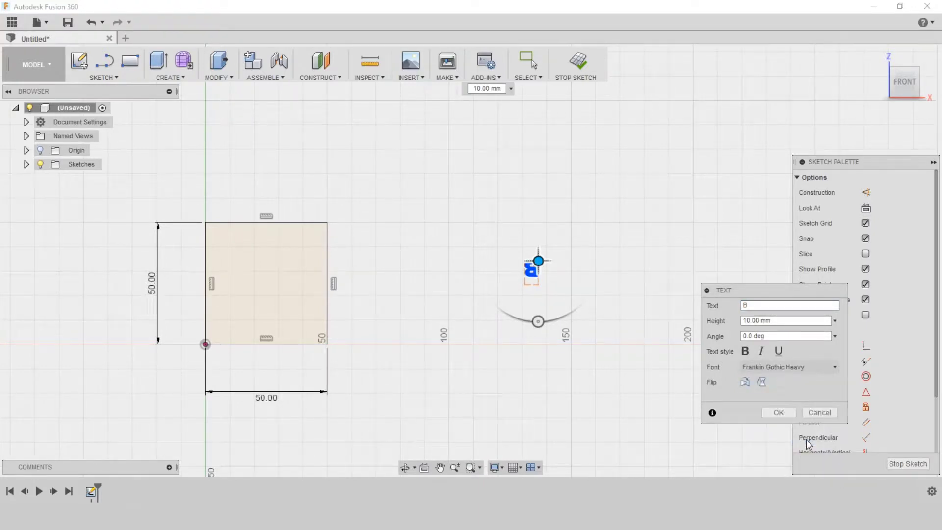
- Set the B text height to 75 mm, position it beside the square, and confirm
left_click_drag(538, 322, 541, 191)
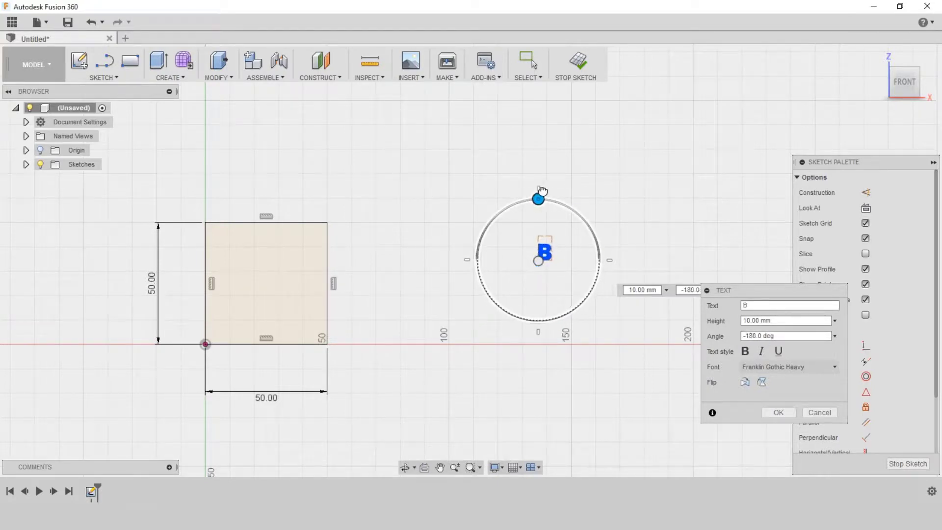
left_click(795, 320)
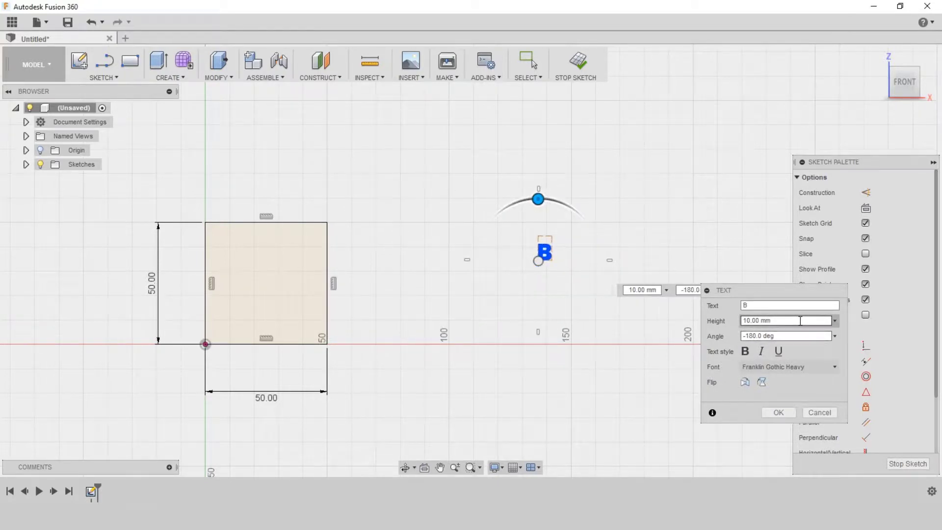
double_click(795, 320)
type("70")
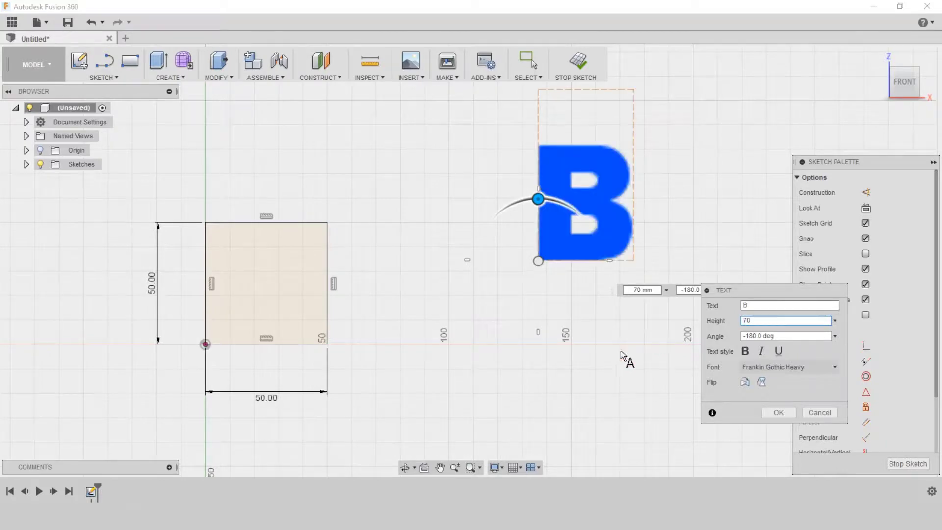
left_click_drag(540, 261, 333, 348)
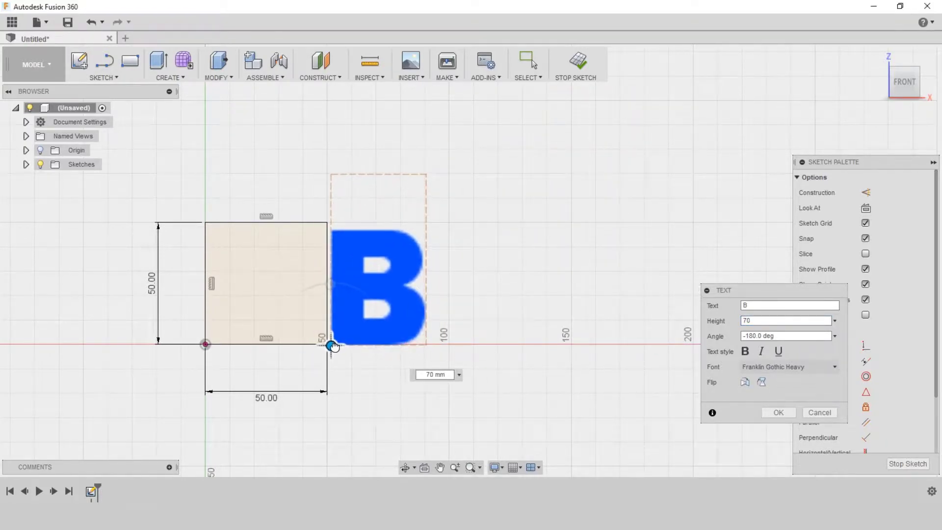
left_click_drag(334, 347, 331, 344)
double_click(802, 321)
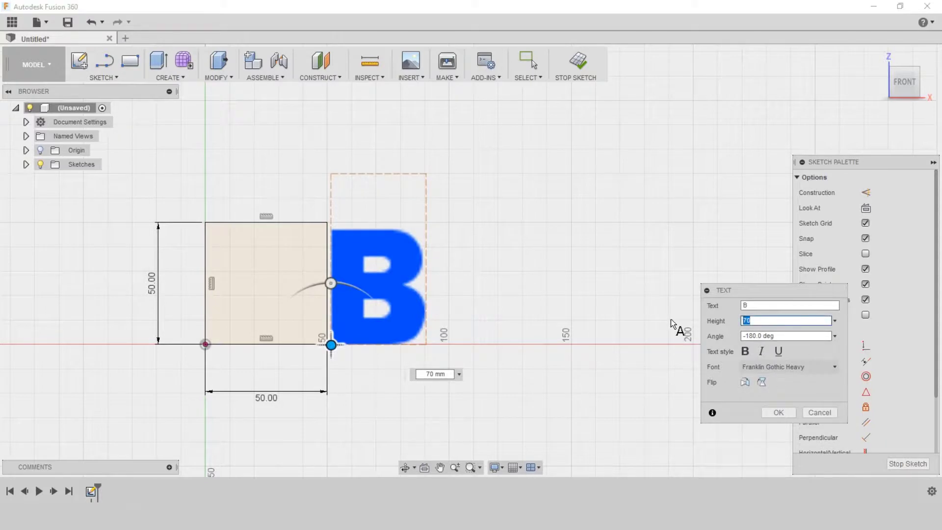
type("75")
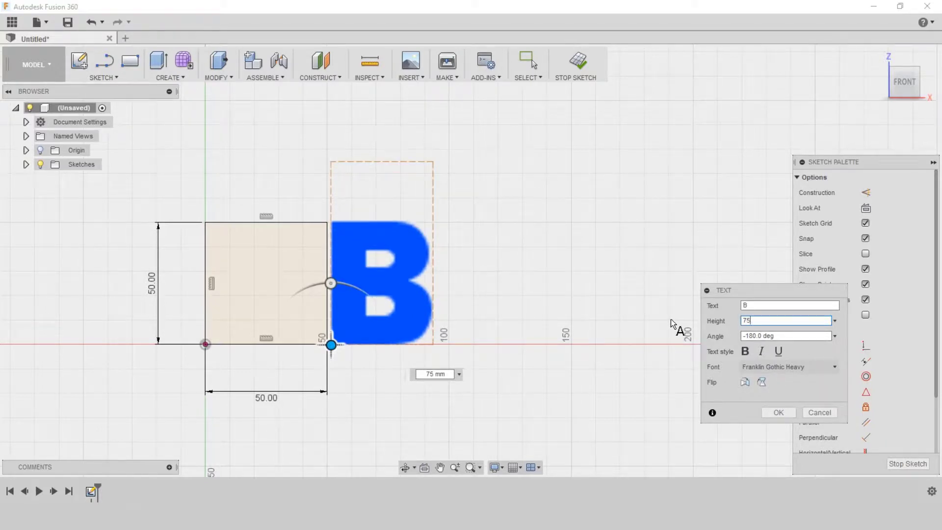
left_click(775, 414)
mouse_move(364, 277)
left_mouse_down()
mouse_move(537, 216)
mouse_move(570, 214)
left_mouse_up()
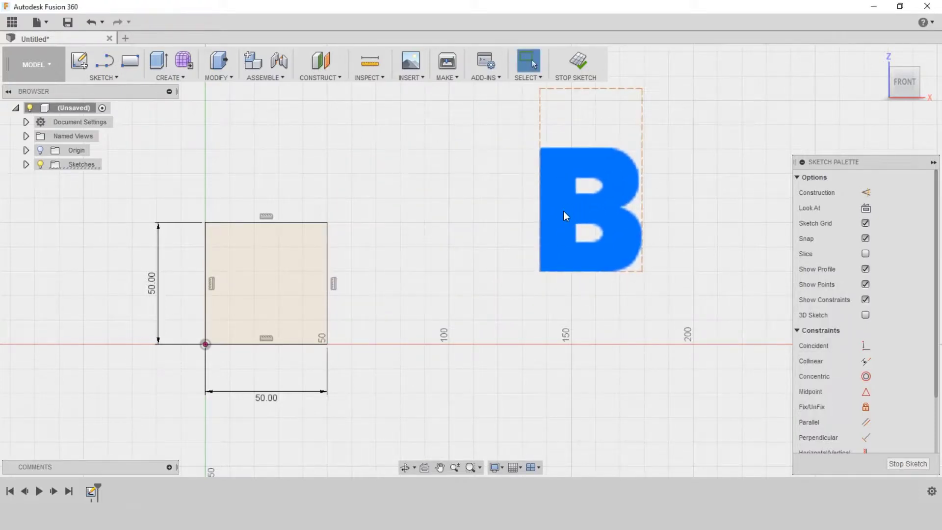
- Explode the B text into sketch curves and toggle their Fix/UnFix state
right_click(564, 215)
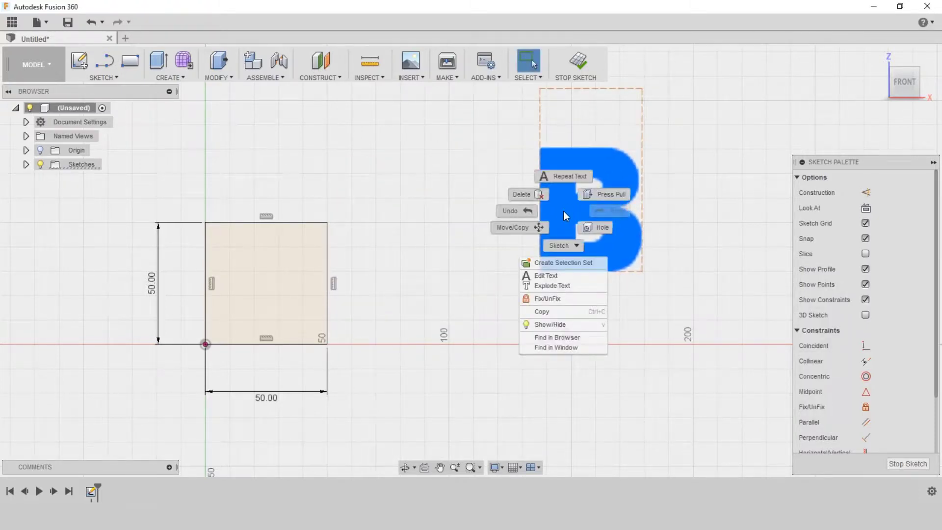
left_click(569, 286)
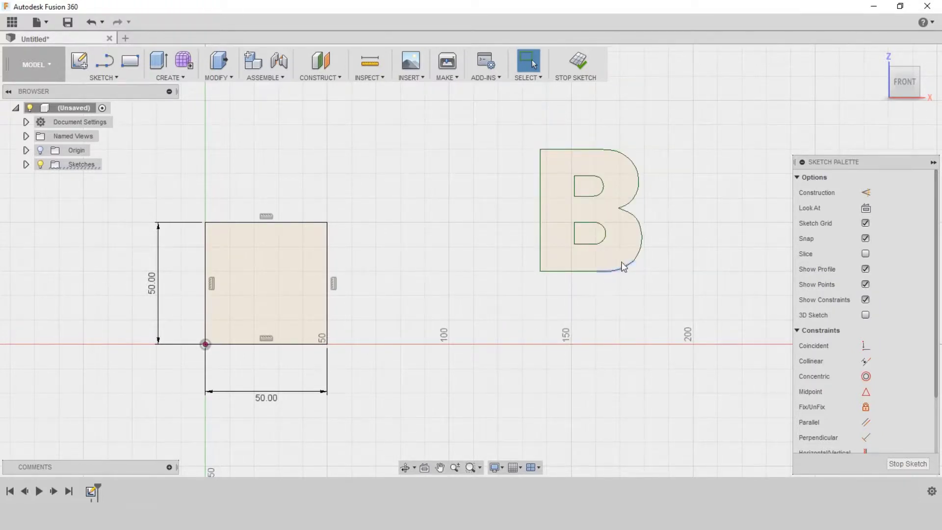
left_click_drag(543, 274, 527, 295)
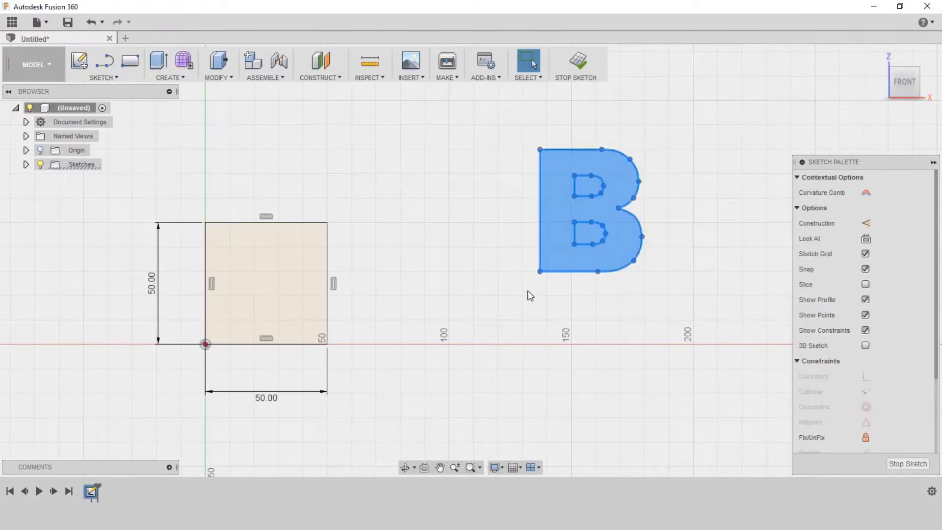
right_click(560, 273)
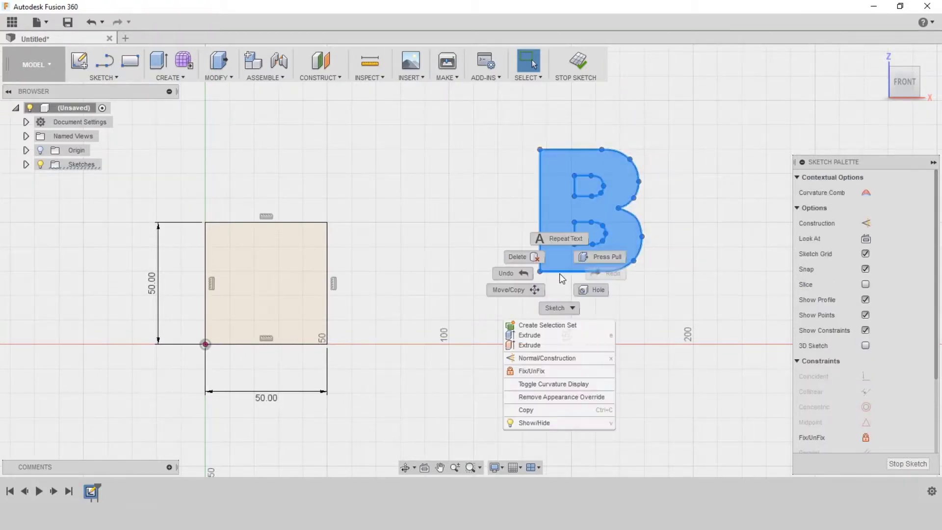
left_click(565, 371)
left_click(579, 347)
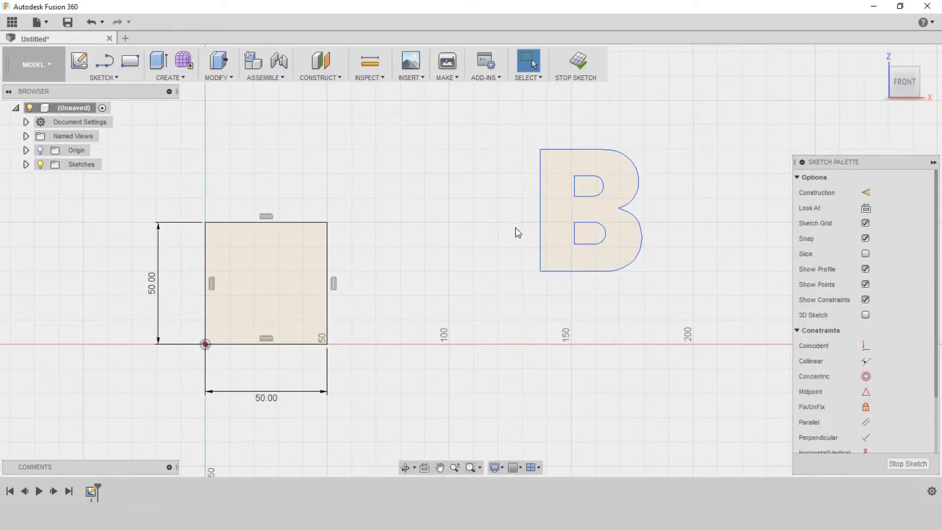
key("l")
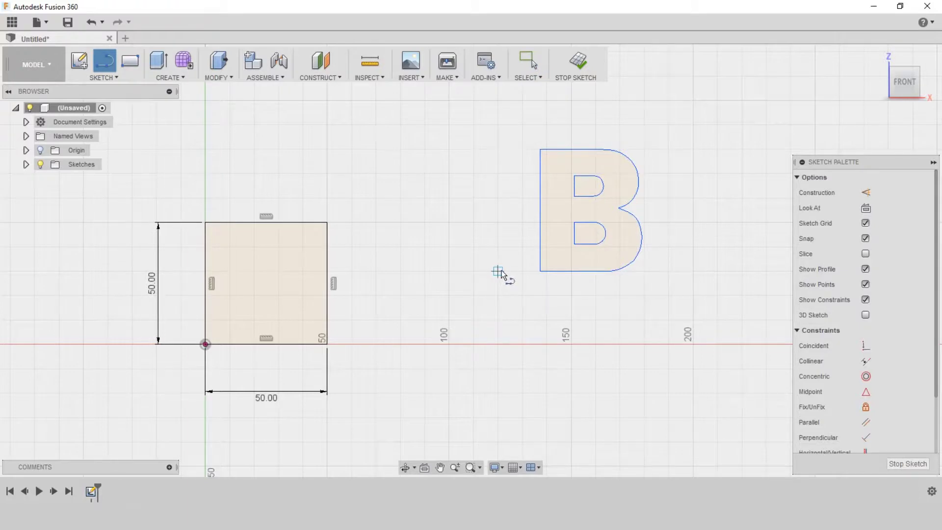
- Draw a vertical line left of the B and mirror the B across it
left_click(498, 271)
left_click(498, 222)
key("Escape")
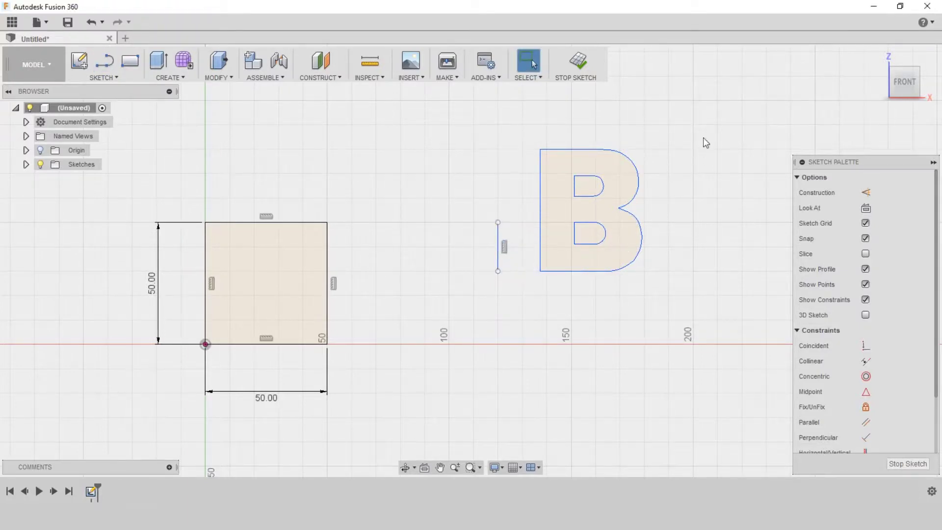
mouse_move(705, 117)
left_mouse_down()
mouse_move(539, 297)
mouse_move(534, 290)
left_mouse_up()
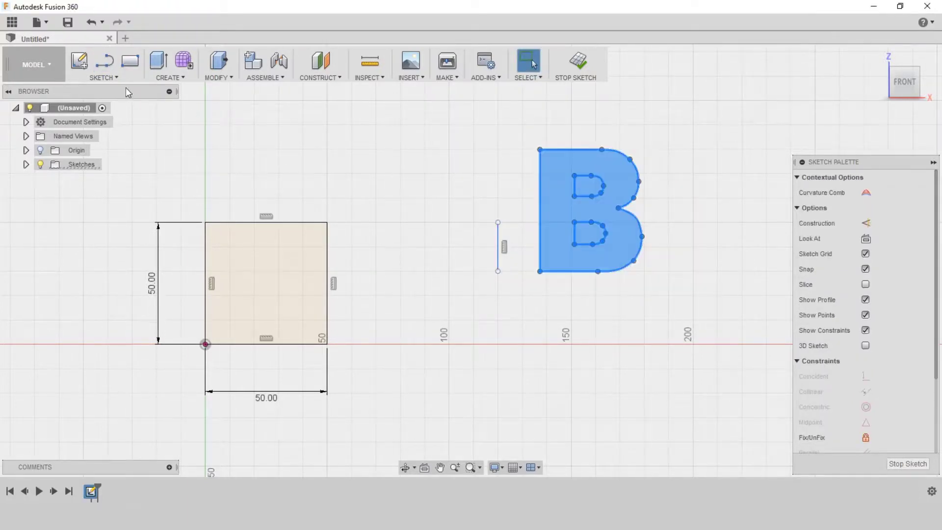
left_click(104, 77)
left_click(120, 340)
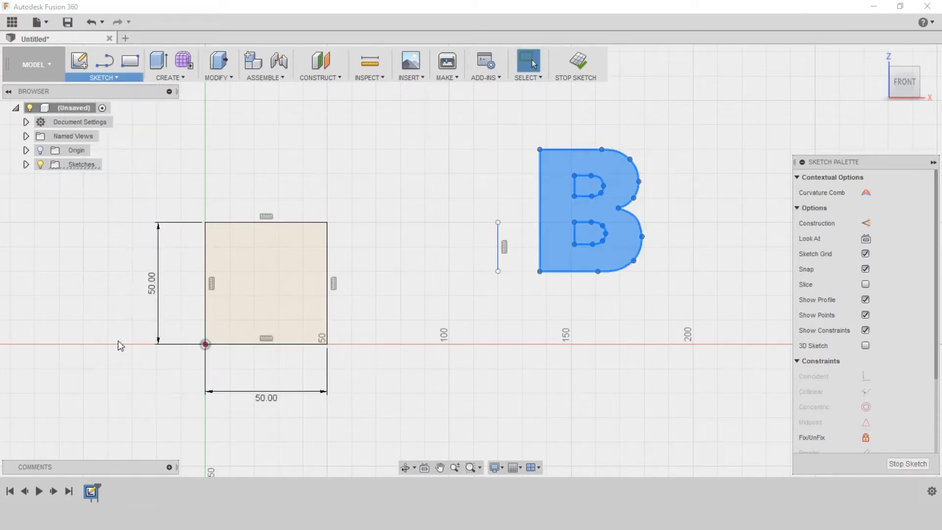
left_click(765, 322)
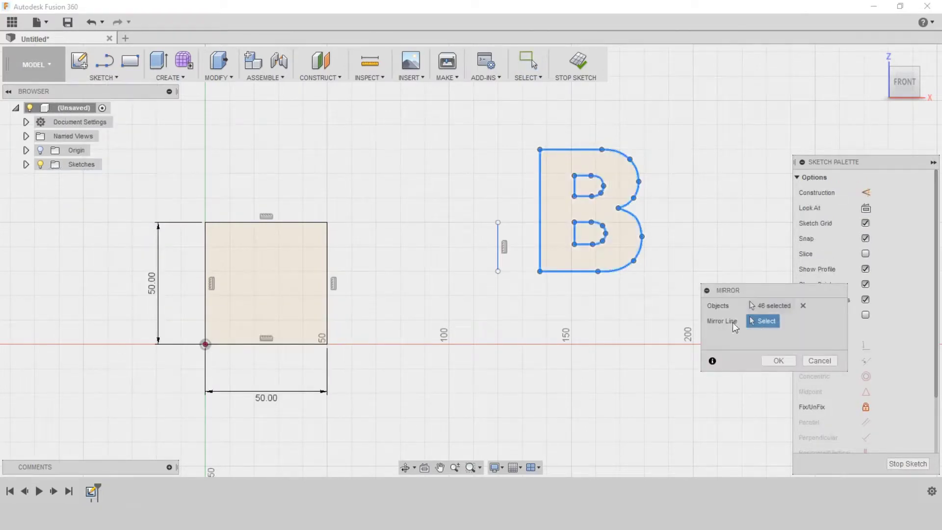
left_click(497, 245)
left_click(778, 361)
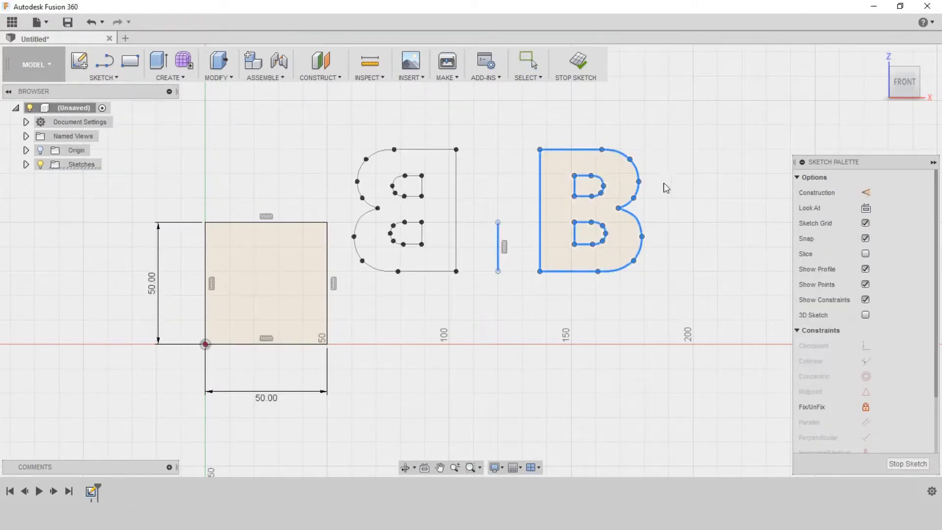
- Delete the original B and mirror line, then select the mirrored outline
left_click_drag(691, 150, 470, 296)
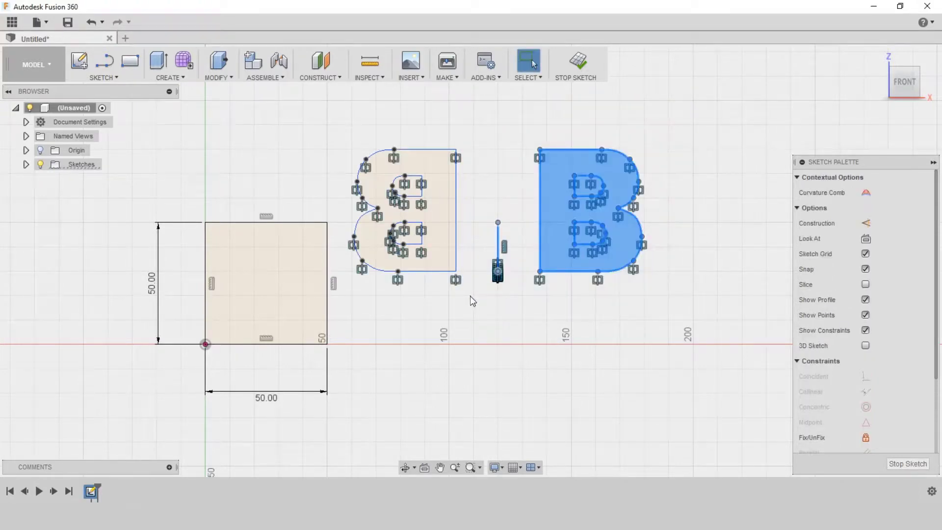
key("Delete")
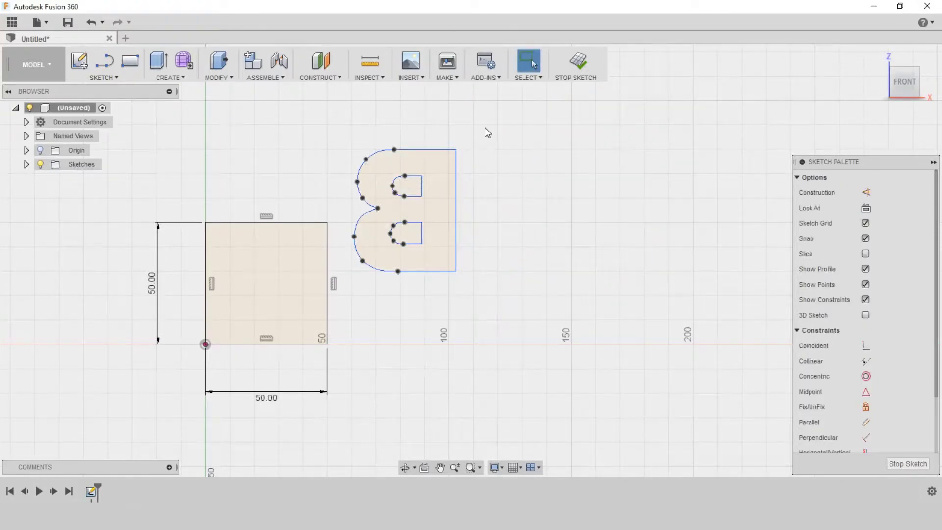
left_click_drag(485, 128, 349, 292)
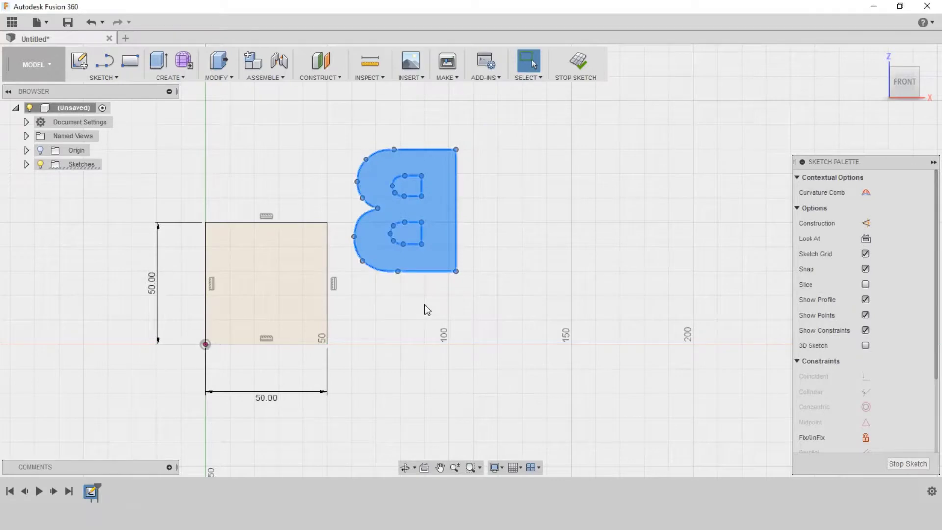
- Move the B outline point-to-point so its bottom-right corner lands on the square's corner
key("m")
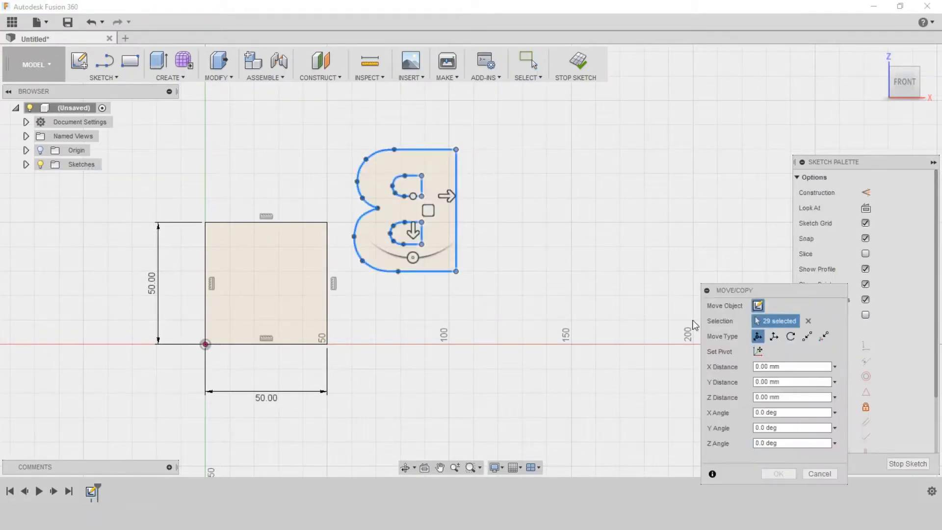
left_click(809, 336)
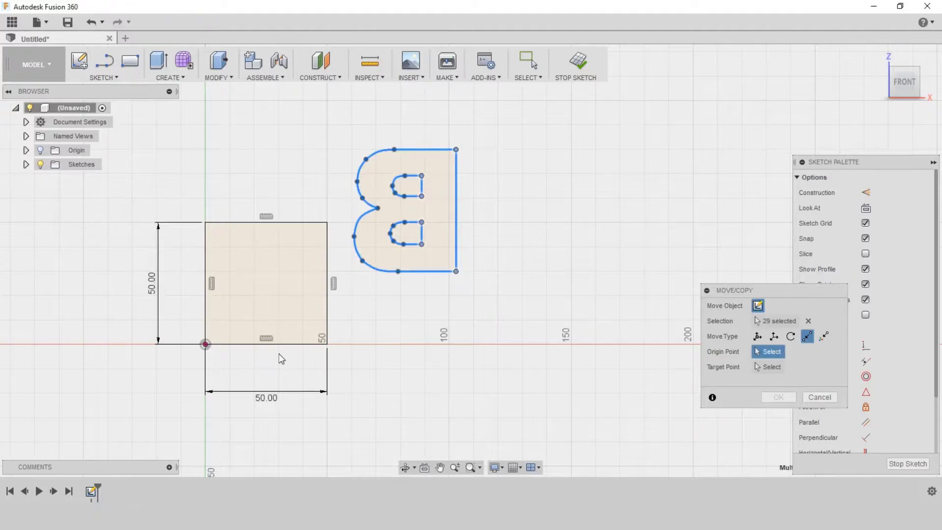
left_click(326, 344)
left_click(327, 344)
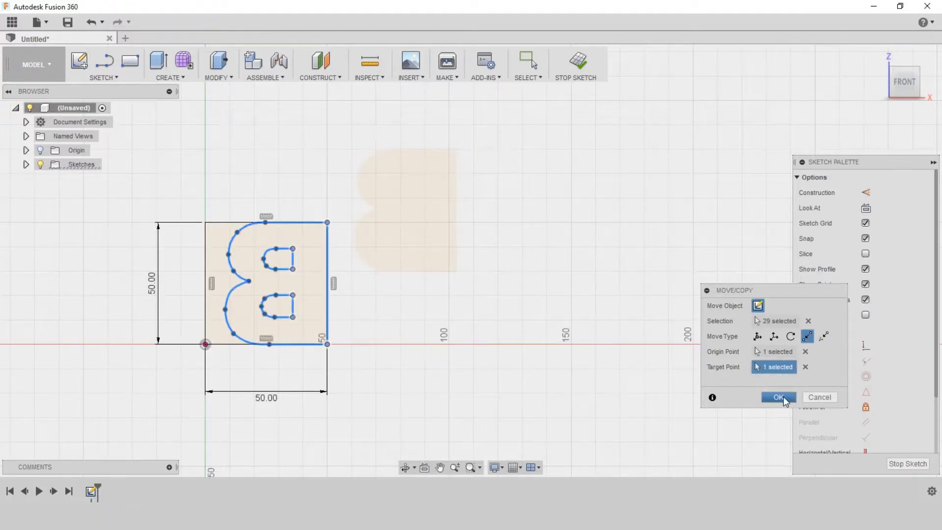
left_click(779, 397)
scroll(300, 282, "up", 2)
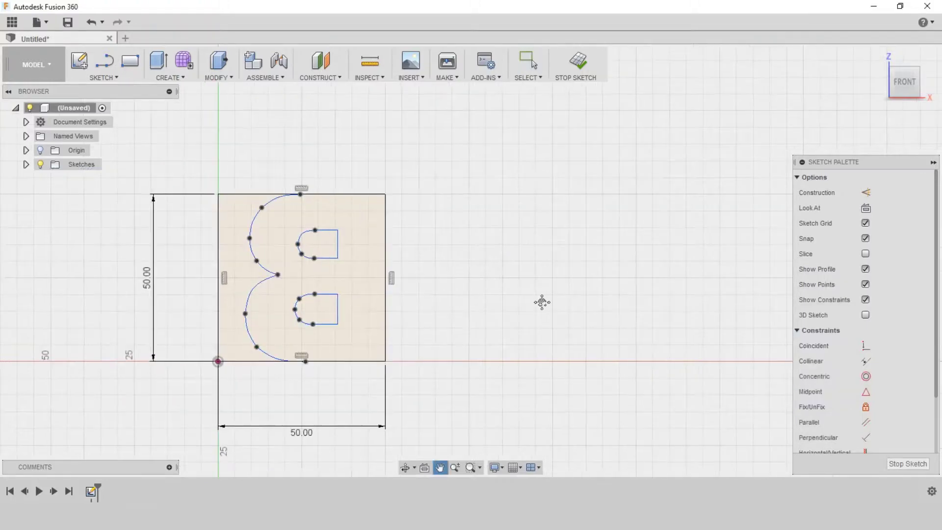
middle_click_drag(543, 300, 617, 308)
scroll(559, 276, "up", 2)
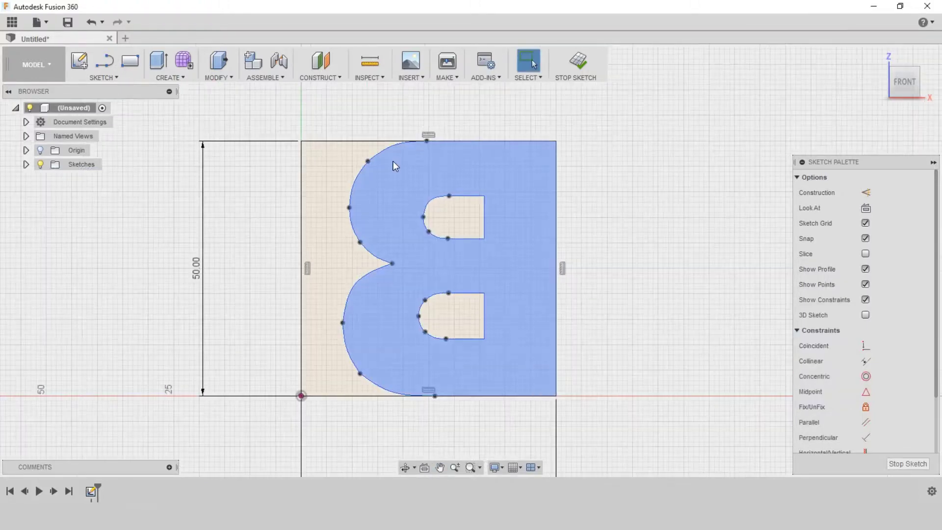
left_click(392, 144)
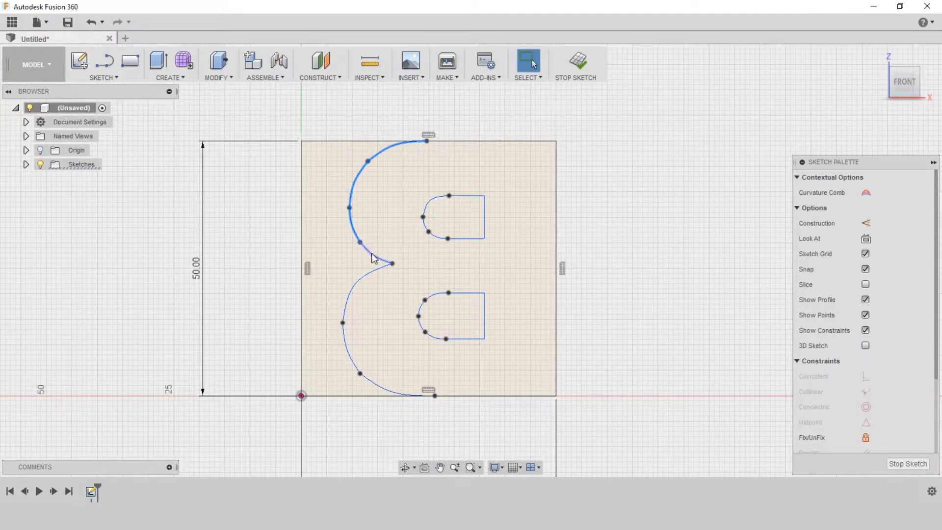
- Shift the B's outer left arcs, bottom arc and inner opening arc 8 mm left
left_click(349, 353, "shift")
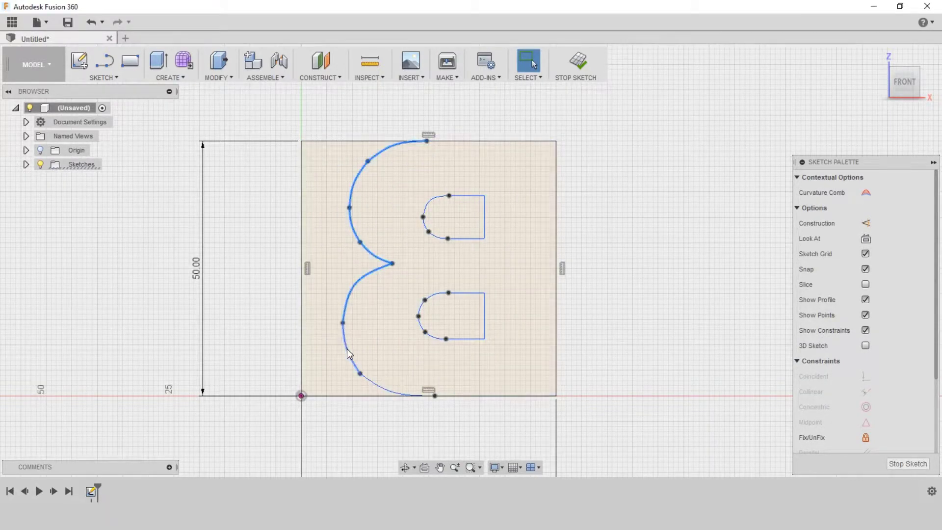
left_click(376, 384, "shift")
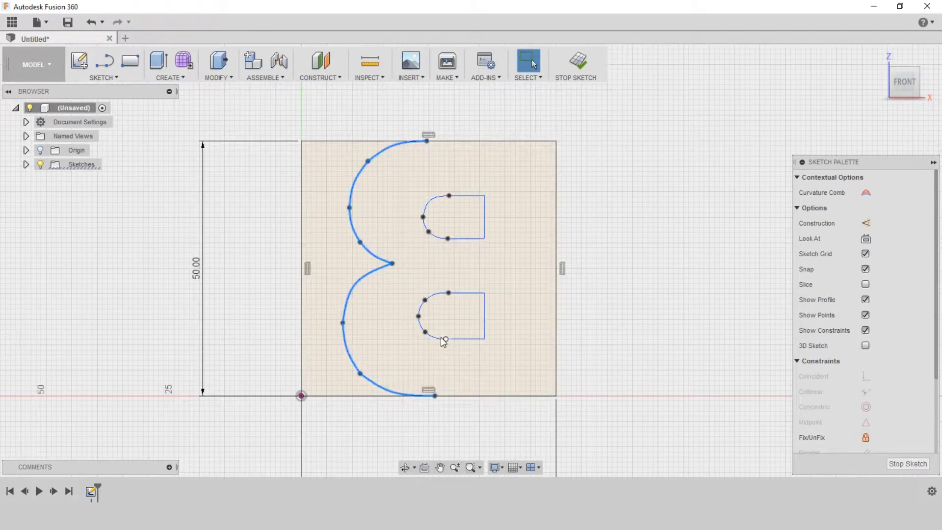
left_click(420, 329, "shift")
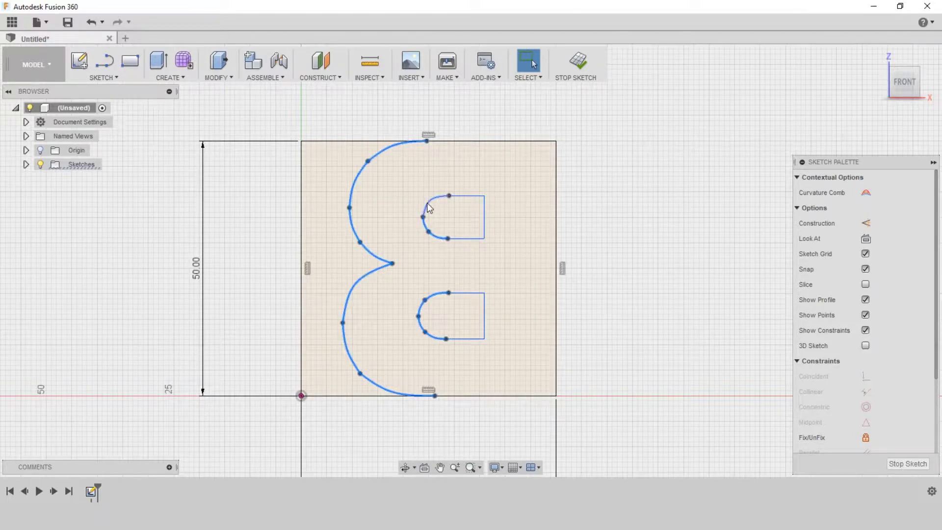
key("m")
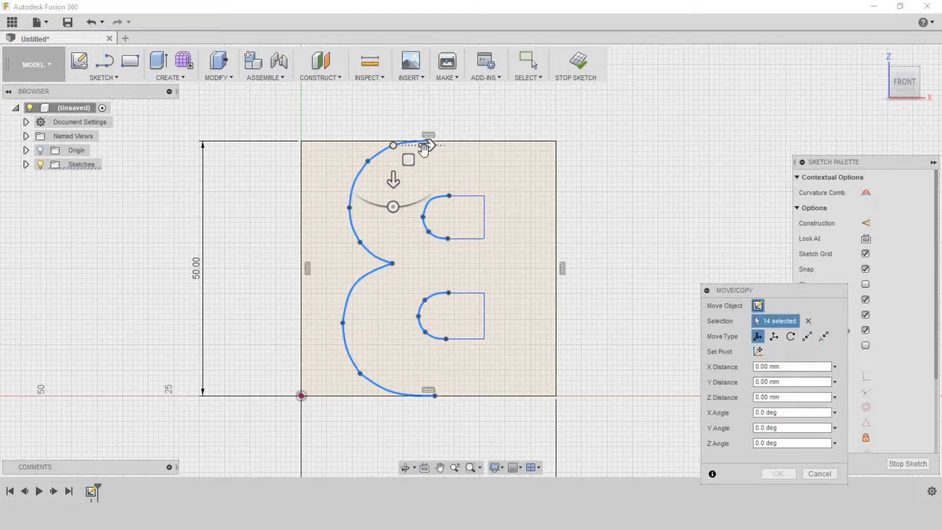
left_click_drag(424, 148, 383, 160)
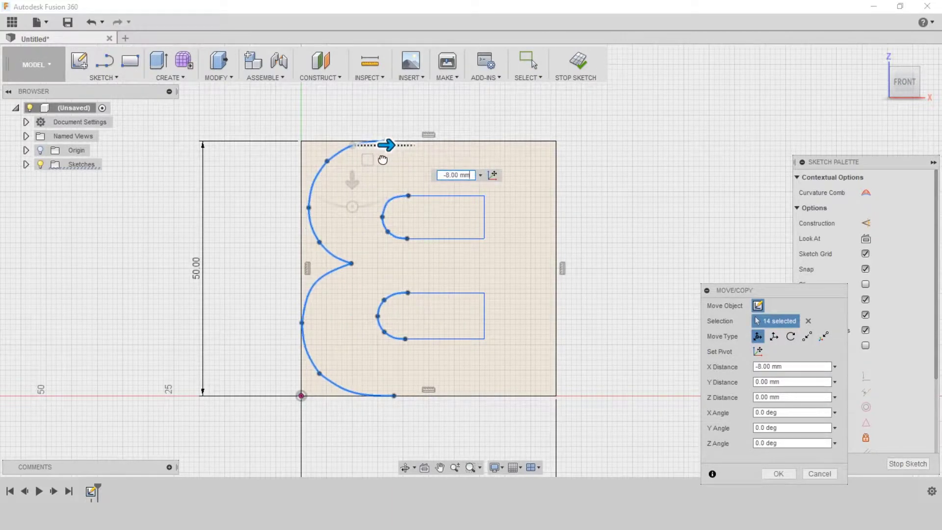
scroll(298, 312, "up", 1)
scroll(298, 311, "up", 3)
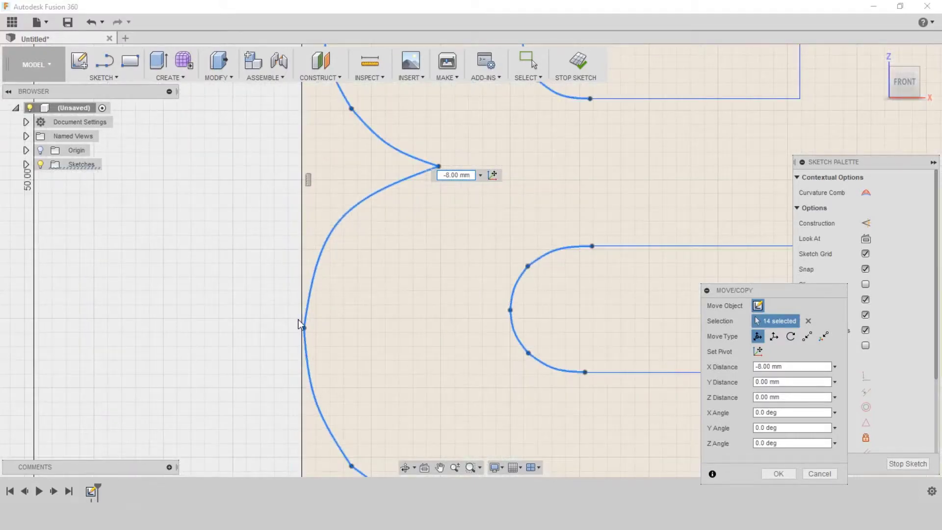
scroll(320, 363, "down", 2)
scroll(321, 362, "down", 2)
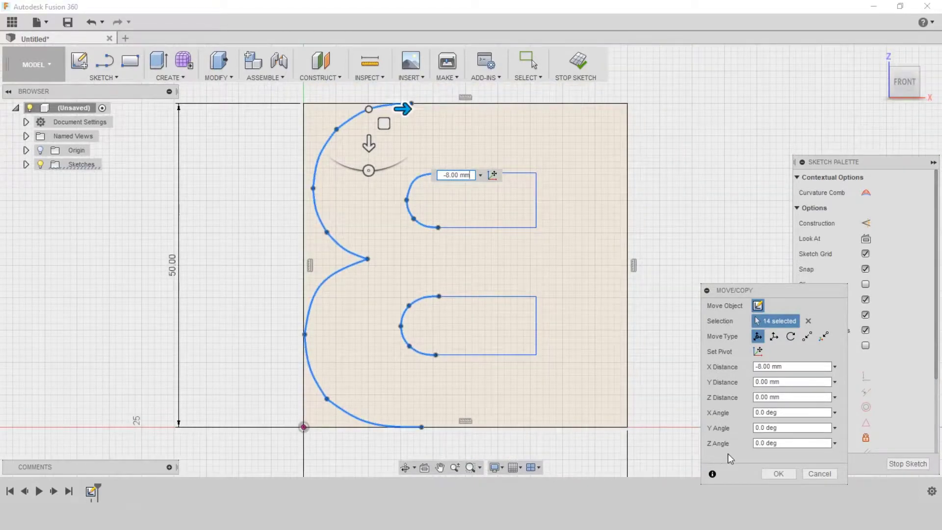
left_click(779, 473)
scroll(673, 306, "down", 2)
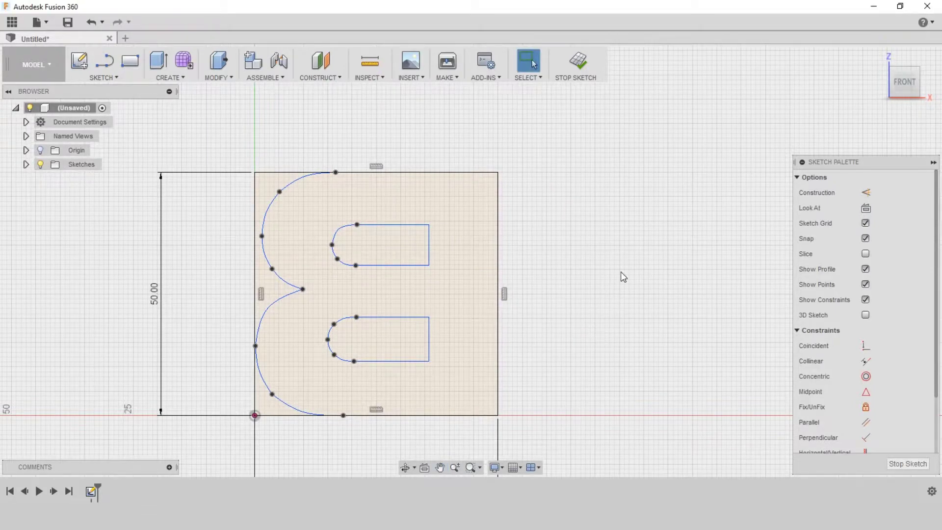
- Extrude the B profile 50 mm into a solid block
key("e")
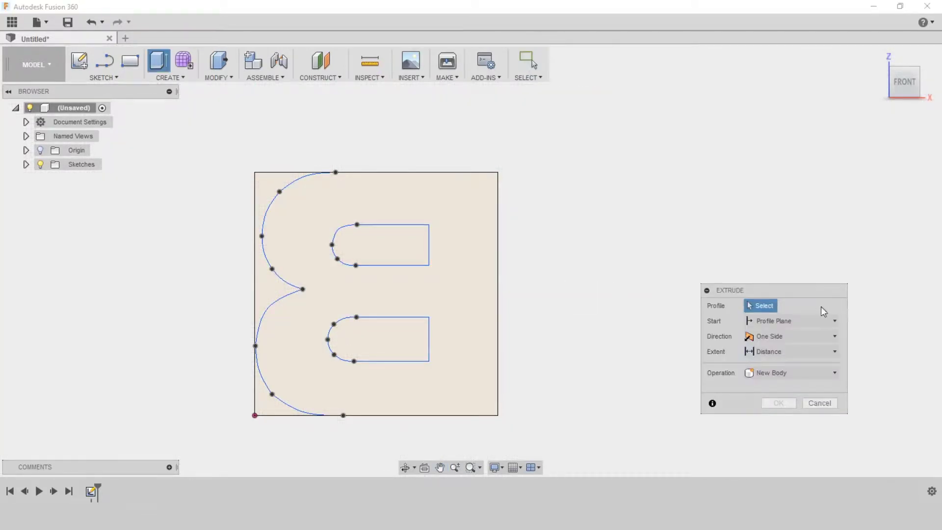
left_click(463, 287)
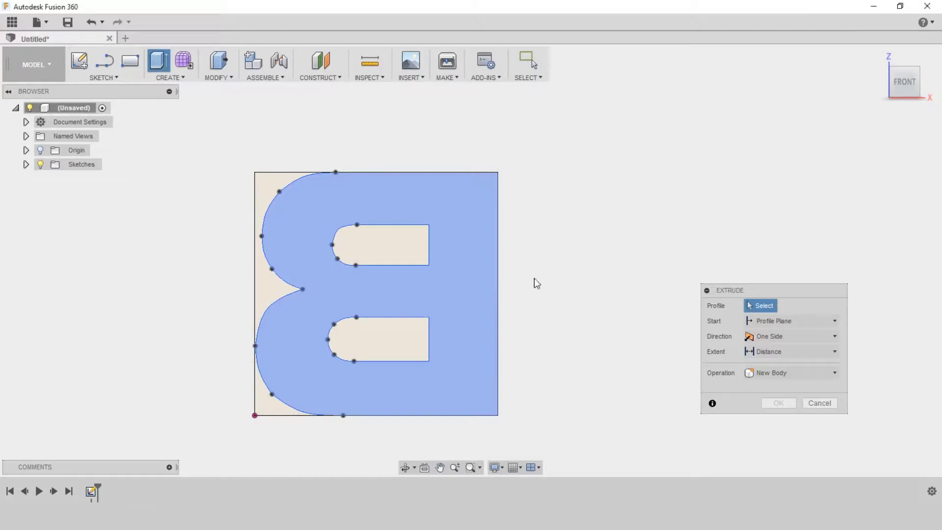
left_click(920, 67)
left_click(818, 365)
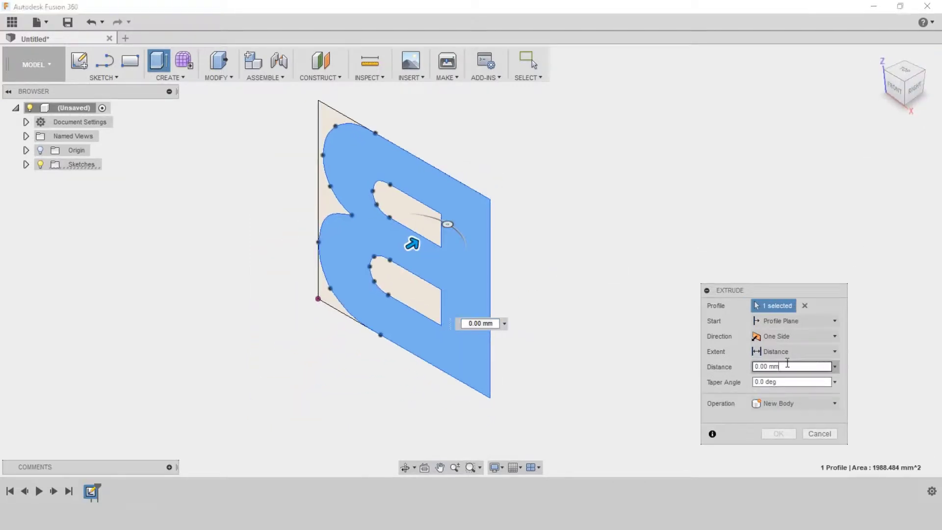
type("50")
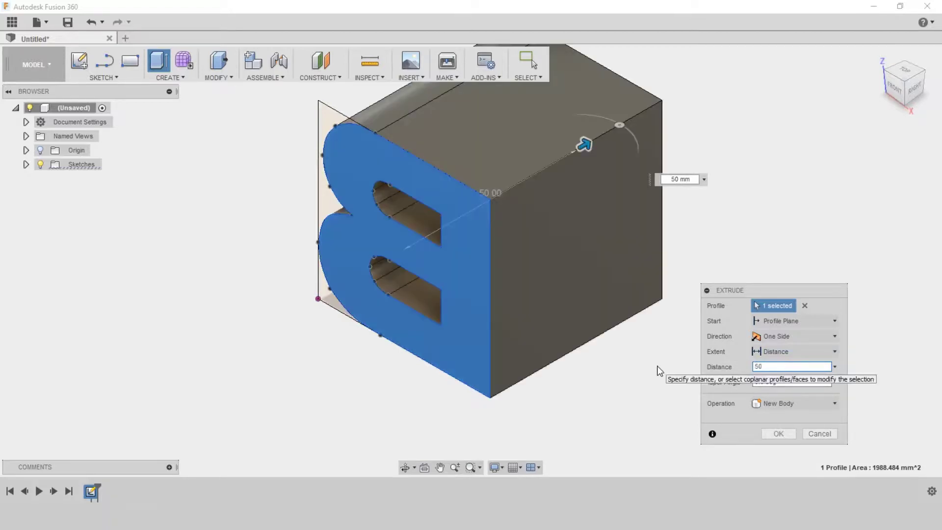
key("Return")
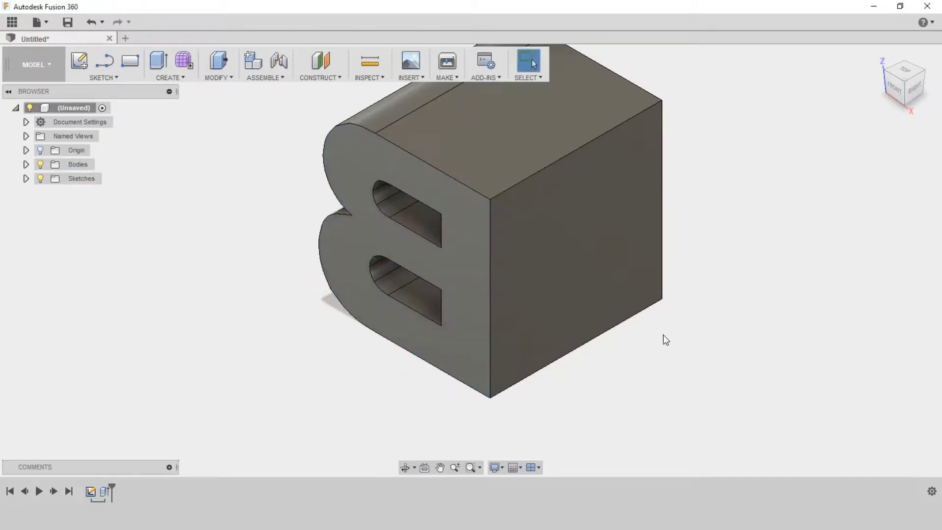
- Start a new sketch on the block's side face
middle_click_drag(681, 362, 664, 358, "shift")
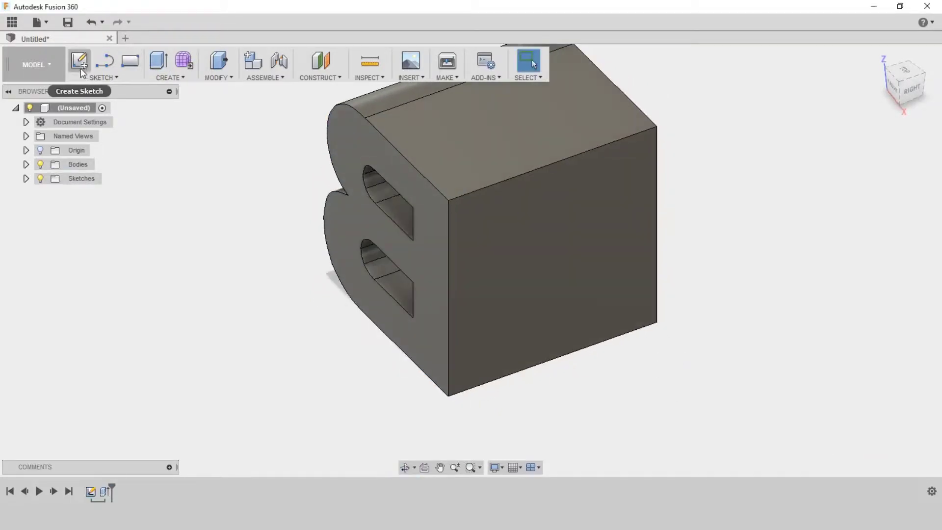
left_click(80, 62)
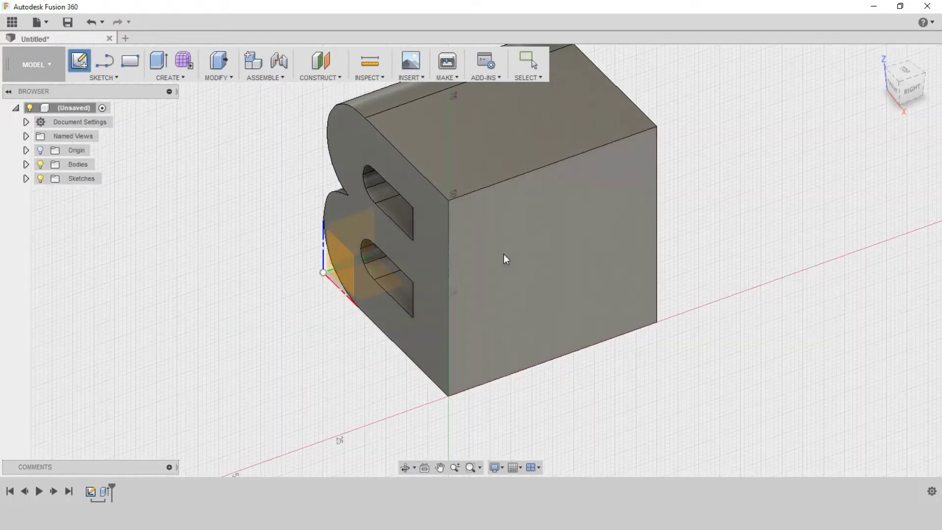
left_click(504, 255)
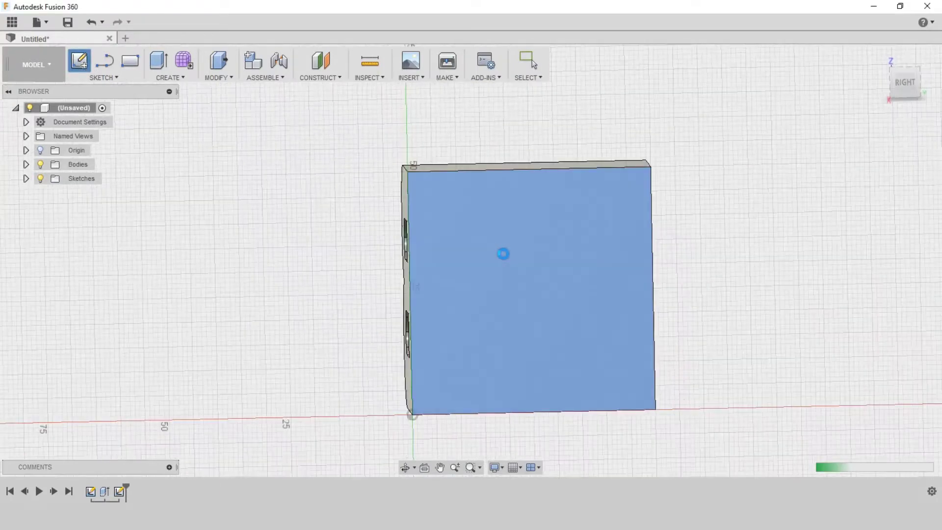
- Add a 75 mm Franklin Gothic Heavy letter P beside the face
left_click(110, 77)
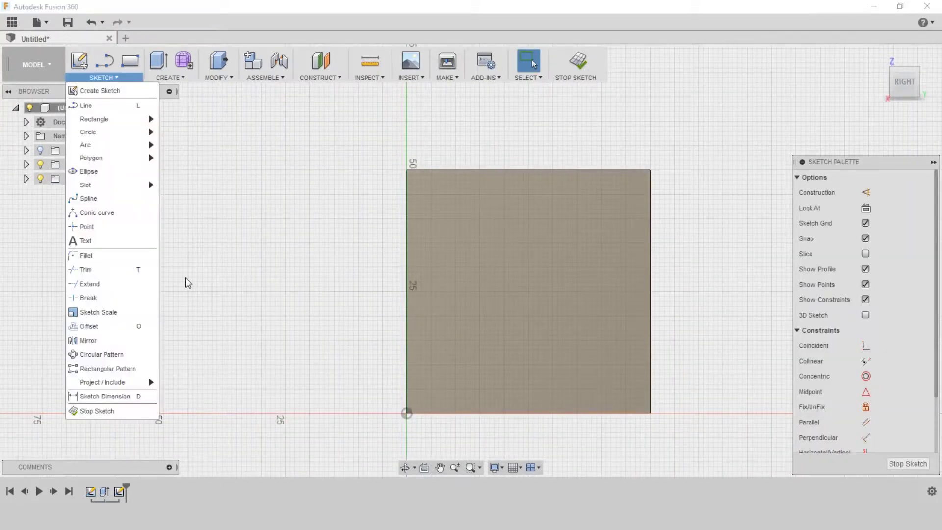
left_click(106, 240)
mouse_move(416, 290)
middle_mouse_down()
mouse_move(378, 257)
mouse_move(289, 219)
middle_mouse_up()
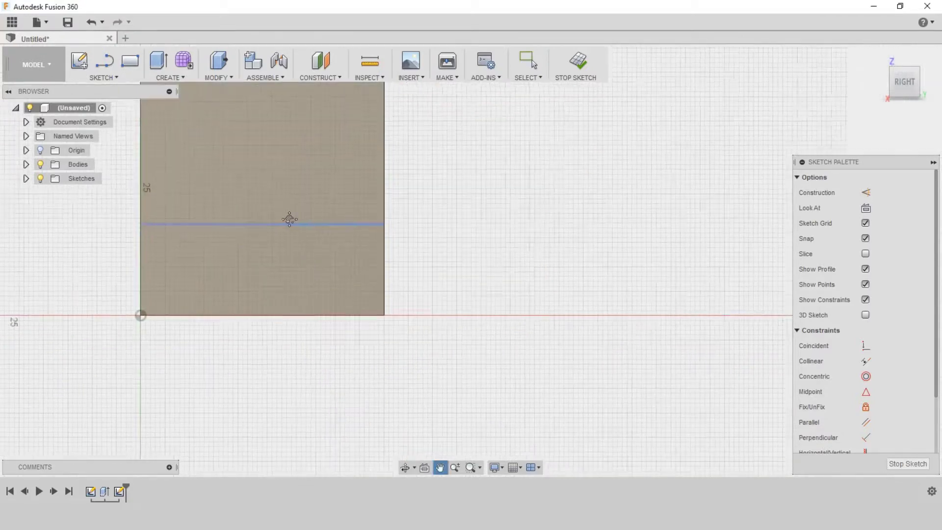
scroll(290, 219, "down", 2)
left_click(472, 270)
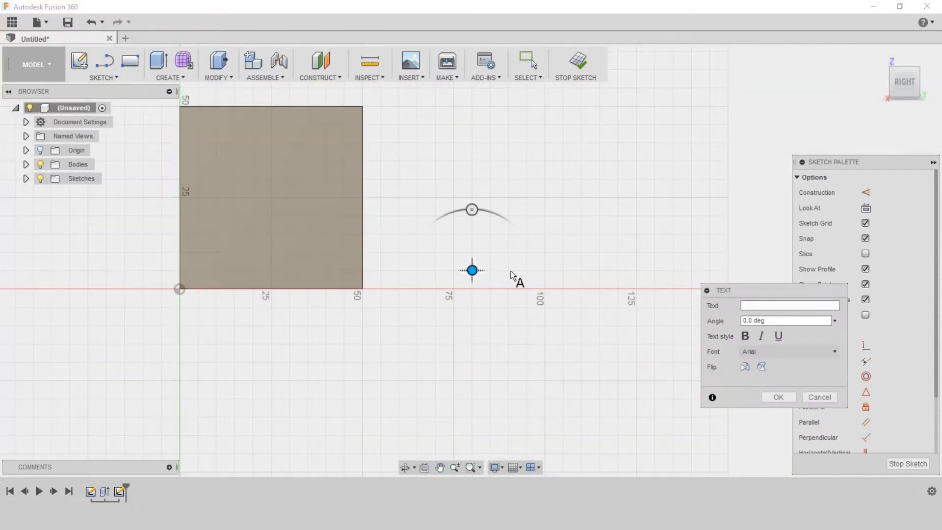
type("UP")
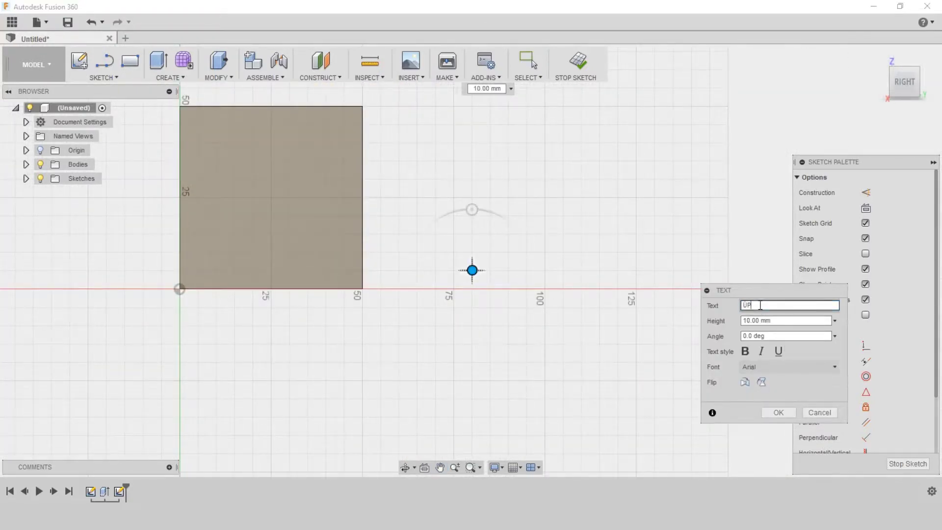
type("P")
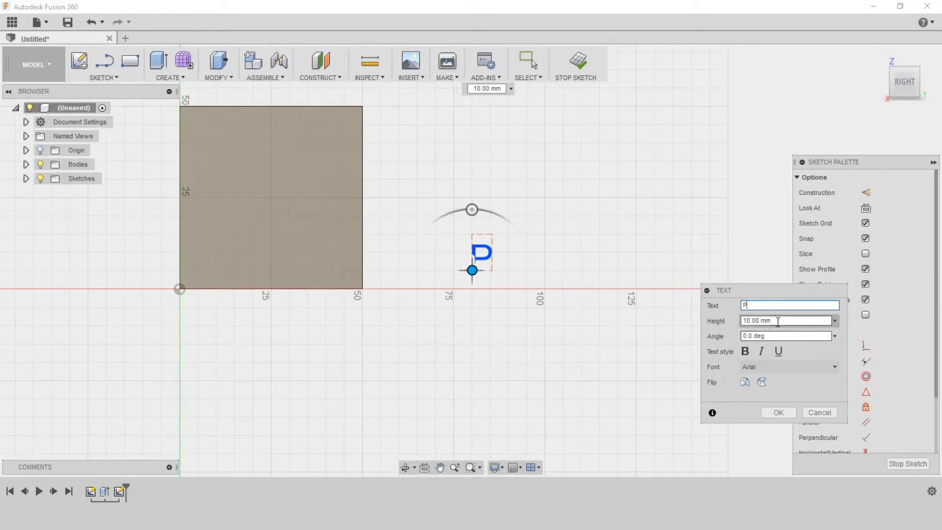
left_click(765, 320)
type("75")
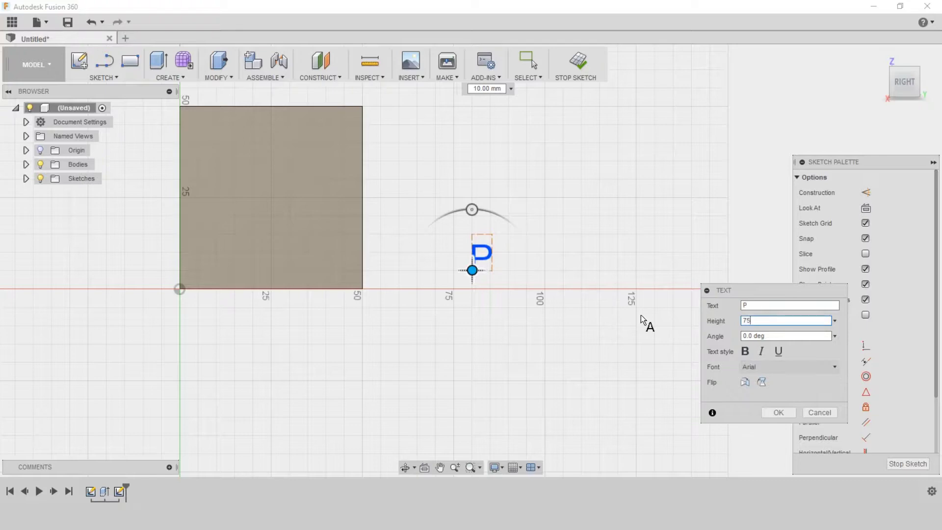
left_click(824, 366)
scroll(817, 415, "down", 5)
scroll(811, 419, "down", 5)
scroll(809, 434, "down", 5)
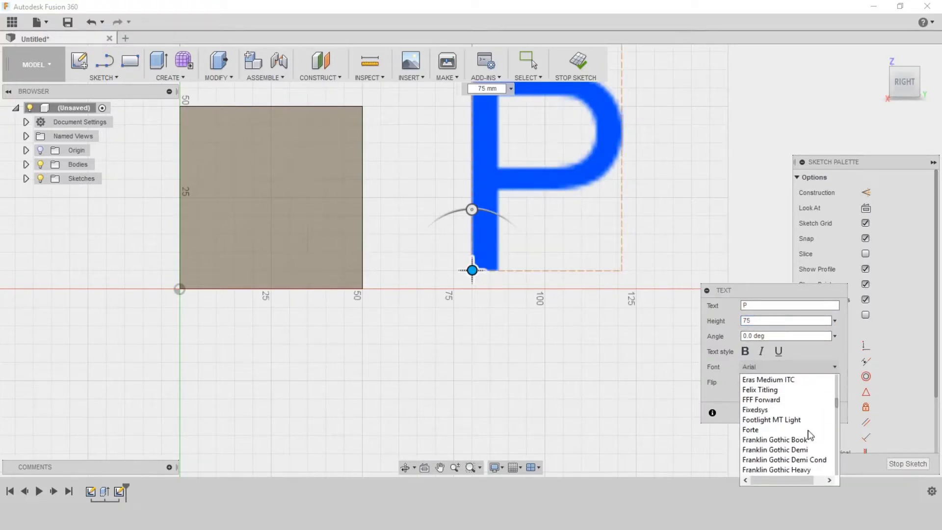
scroll(808, 437, "down", 1)
left_click(809, 441)
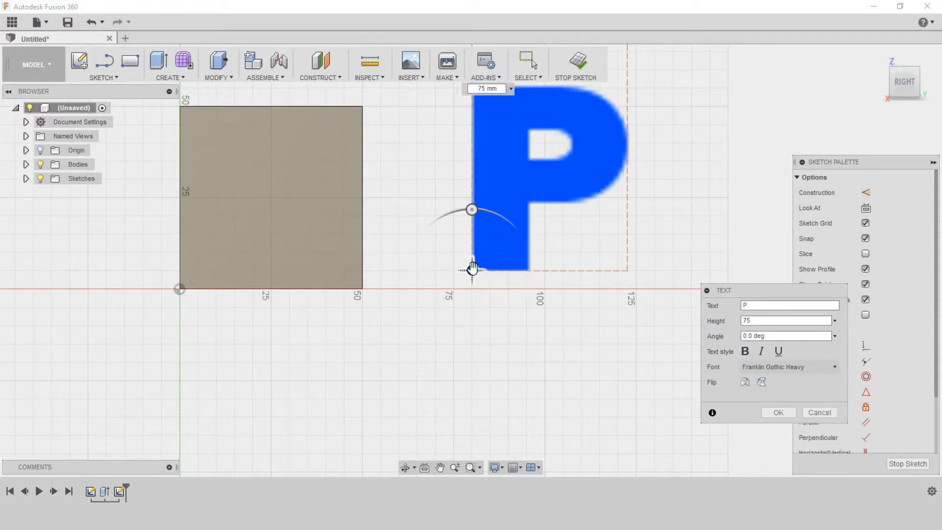
mouse_move(472, 267)
left_mouse_down()
mouse_move(365, 289)
mouse_move(391, 288)
left_mouse_up()
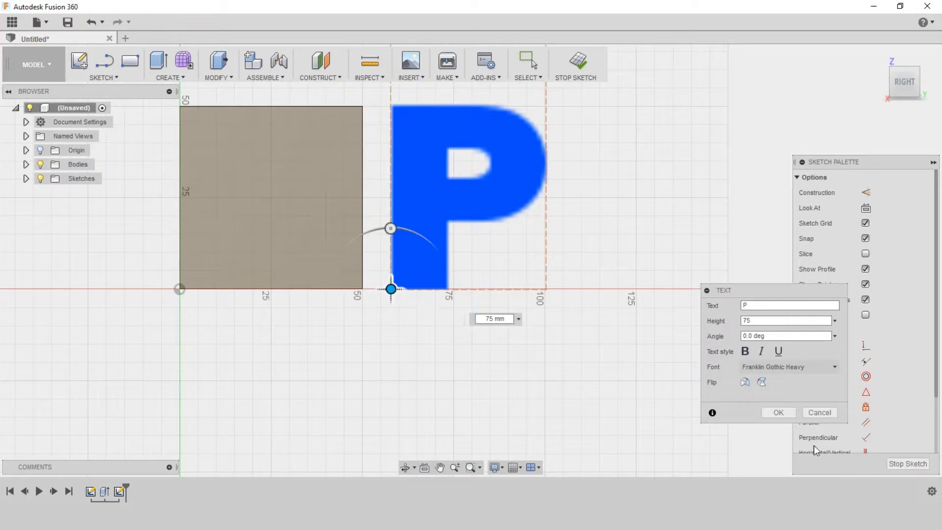
left_click(781, 414)
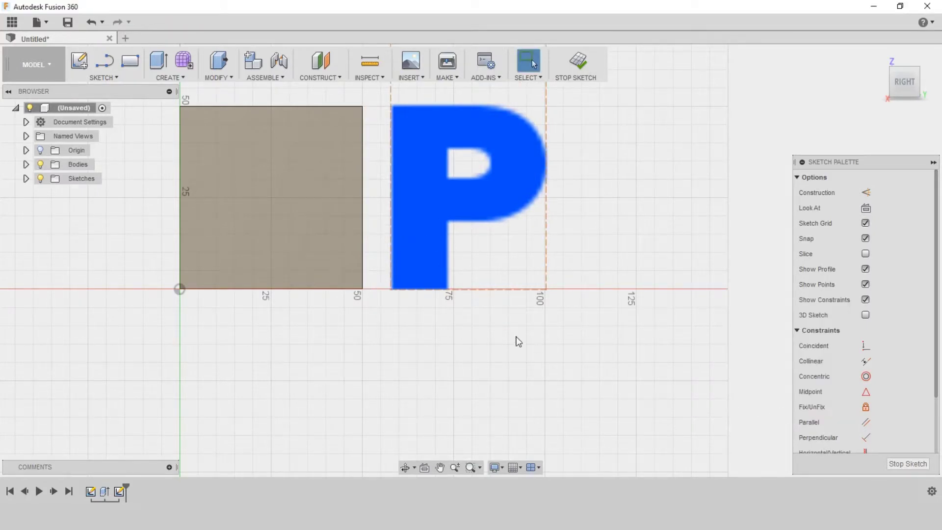
- Explode the P text into sketch curves, select them, and apply Fix
right_click(427, 241)
left_click(424, 316)
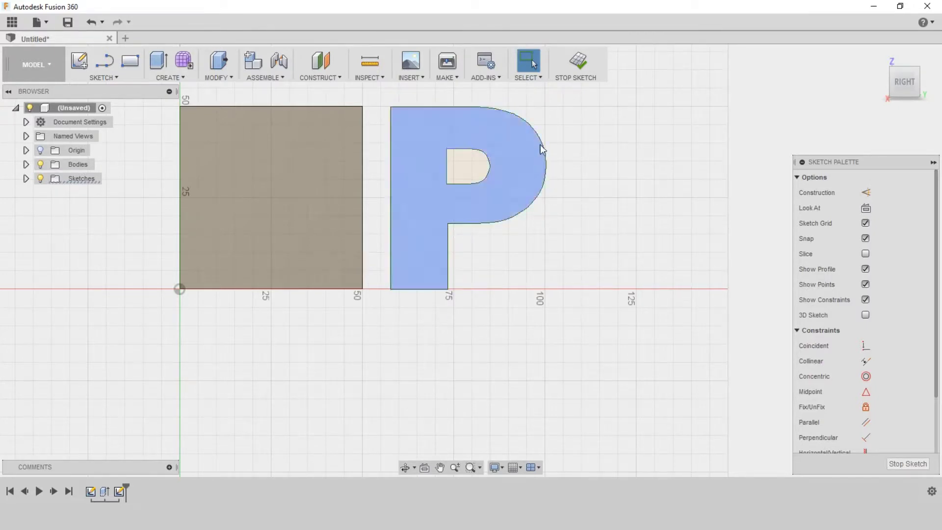
middle_click_drag(586, 149, 580, 194)
mouse_move(598, 126)
left_mouse_down()
mouse_move(410, 347)
mouse_move(368, 353)
left_mouse_up()
right_click(409, 333)
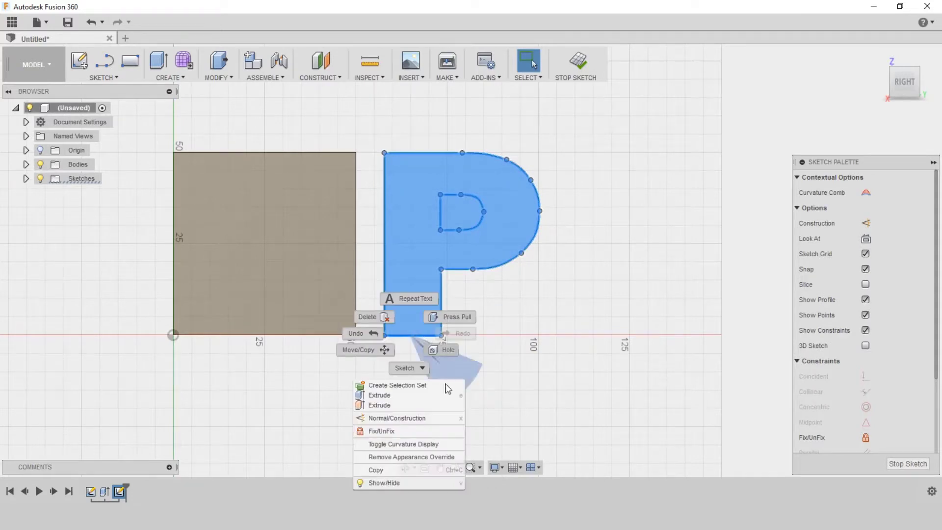
left_click(410, 431)
left_click(465, 340)
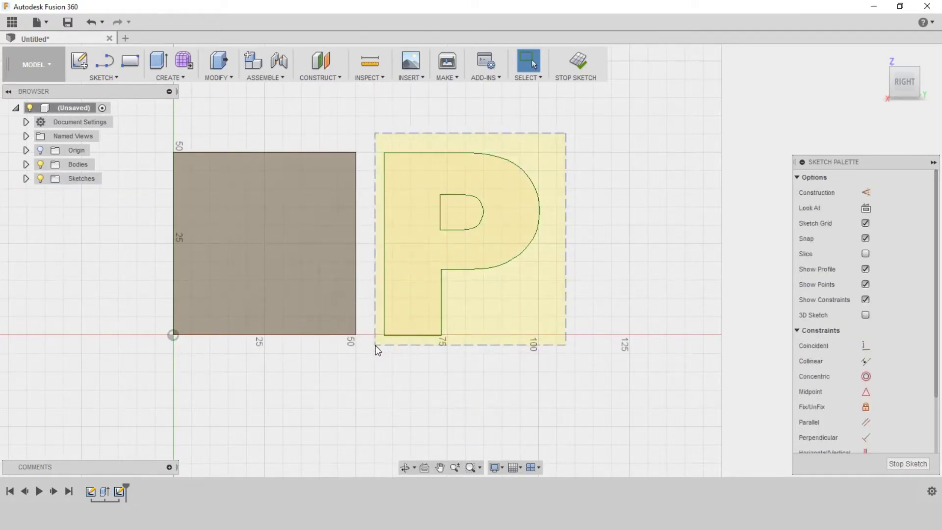
- Unfix the P curves and reselect all 21 of them for moving
left_click_drag(505, 190, 378, 346)
right_click(412, 333)
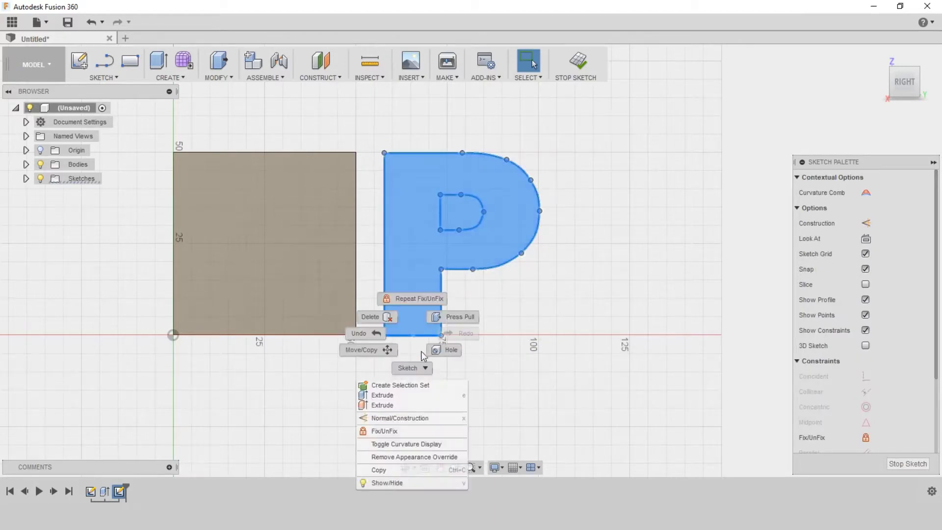
left_click(415, 432)
left_click(442, 389)
left_click_drag(597, 105, 374, 350)
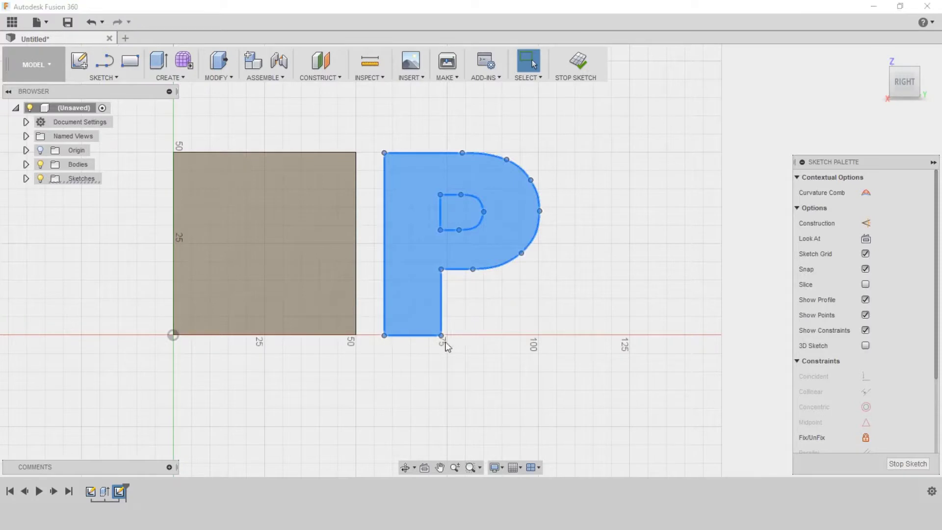
key("m")
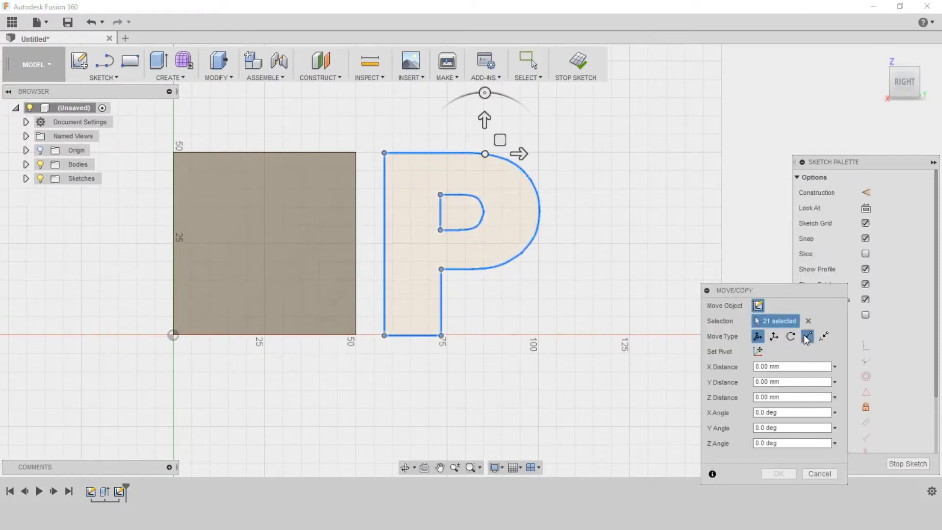
- Snap the P's bottom-left corner onto the square's bottom-left corner with a point-to-point move
left_click(805, 337)
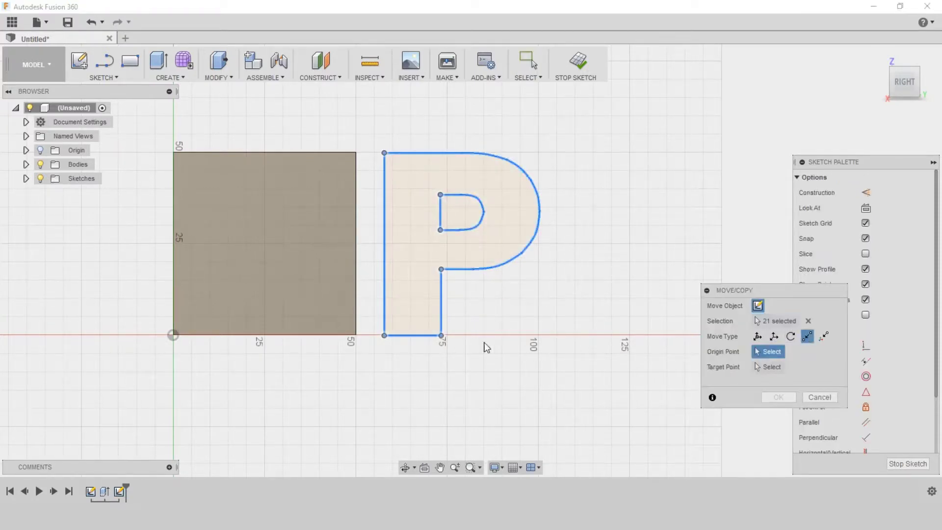
left_click(385, 336)
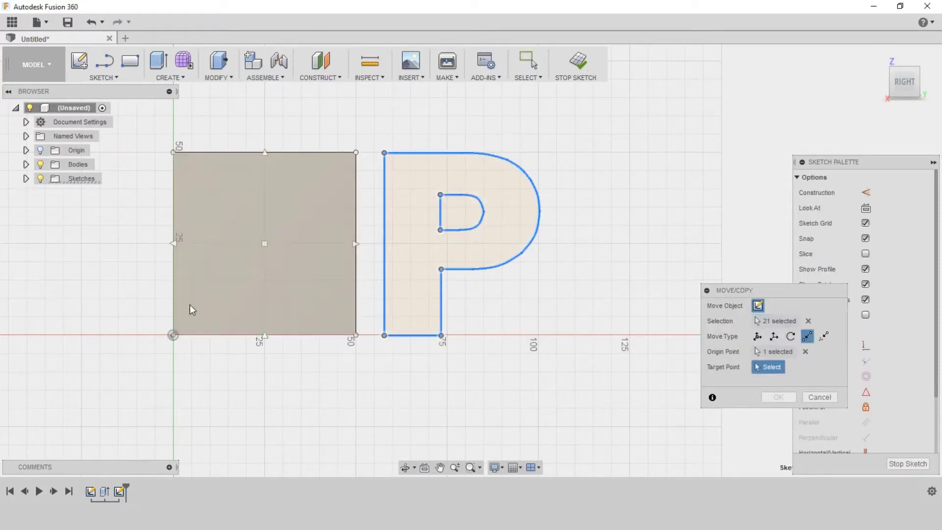
left_click(173, 336)
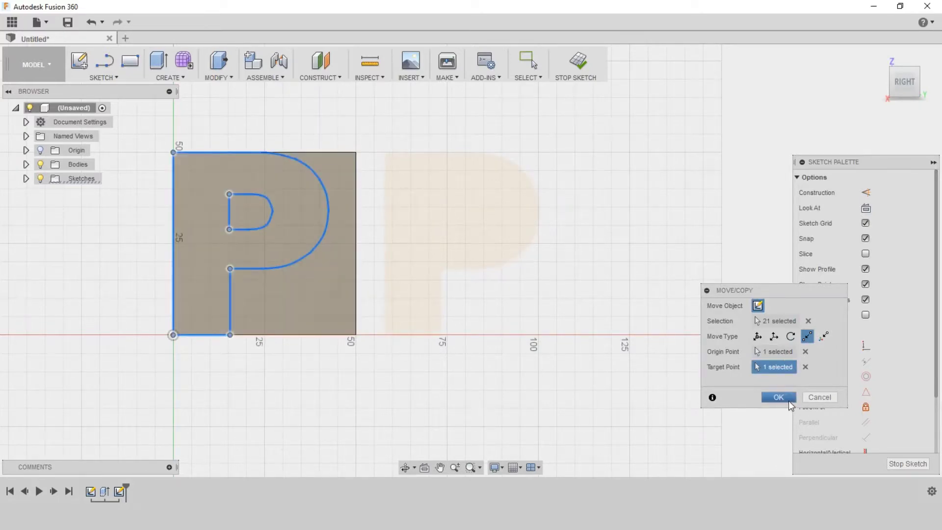
left_click(789, 400)
scroll(223, 218, "up", 3)
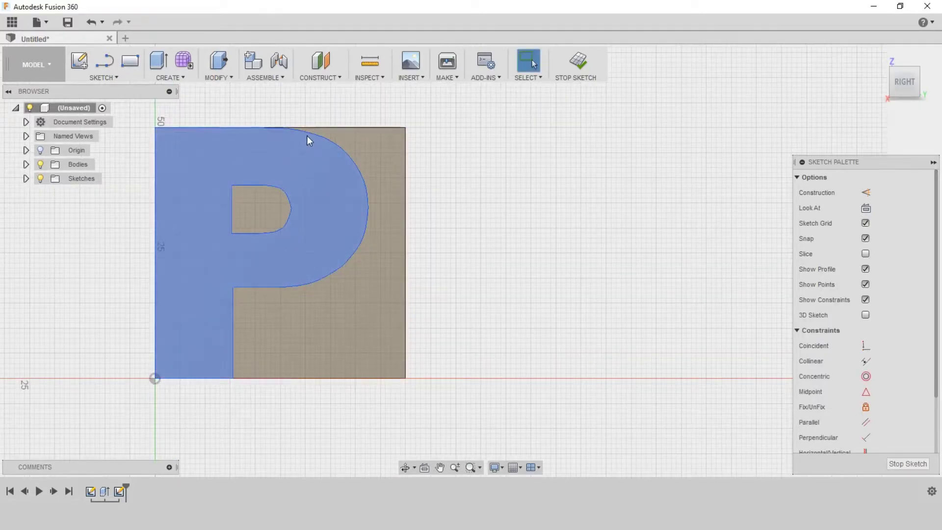
left_click(308, 135)
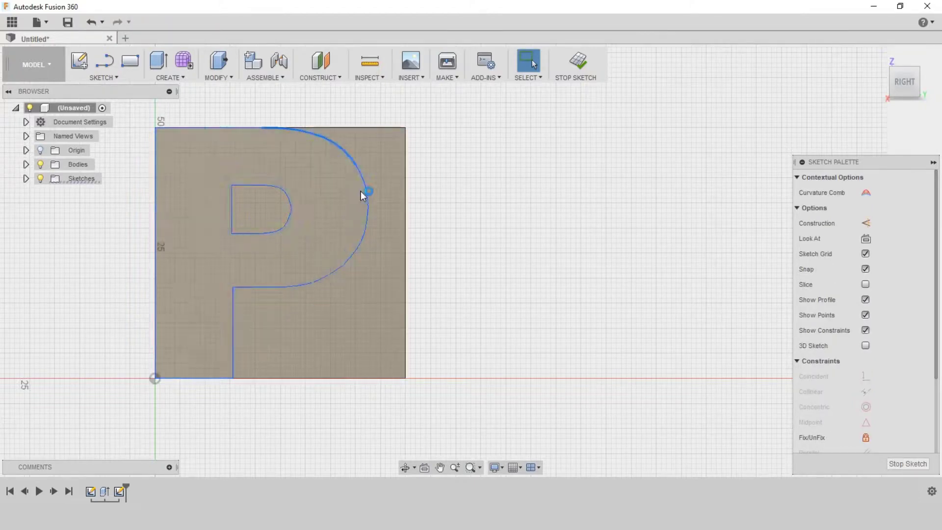
- Widen the P's bowl by dragging its arc endpoint and moving the arc 7 mm in X
left_click_drag(359, 192, 366, 224)
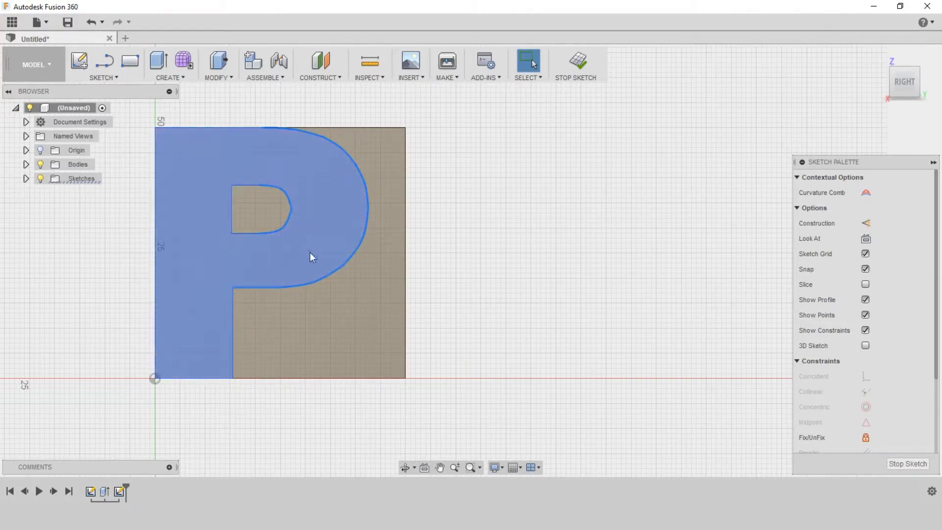
key("m")
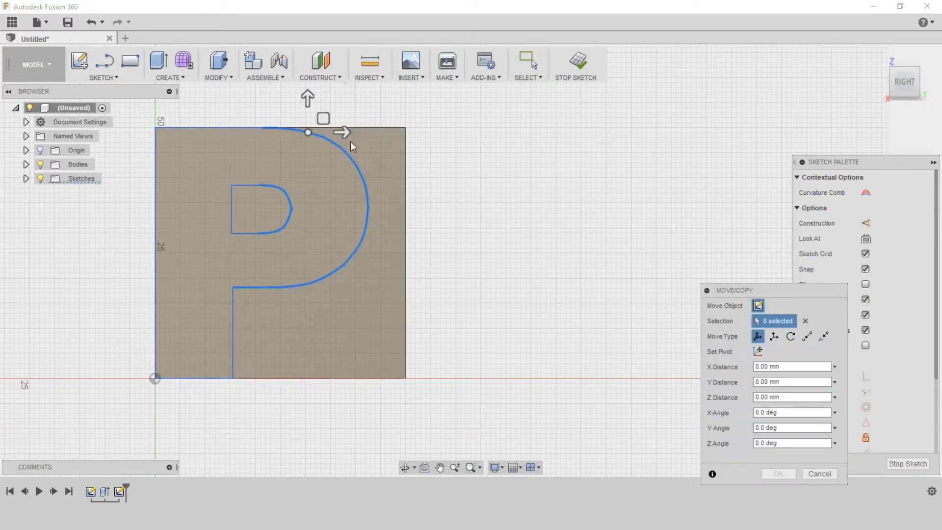
left_click_drag(341, 135, 373, 139)
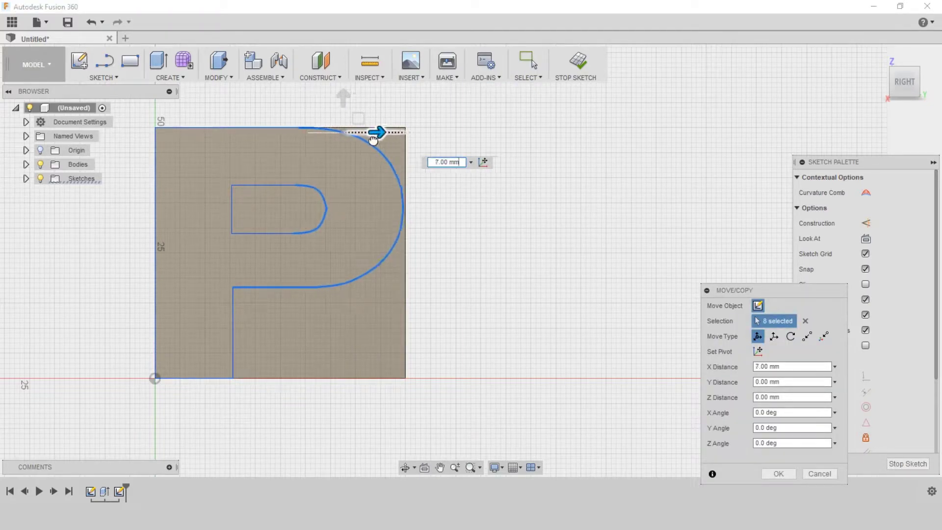
left_click(779, 473)
scroll(656, 392, "down", 2)
mouse_move(567, 297)
middle_mouse_down("shift")
mouse_move(554, 308)
mouse_move(557, 321)
middle_mouse_up("shift")
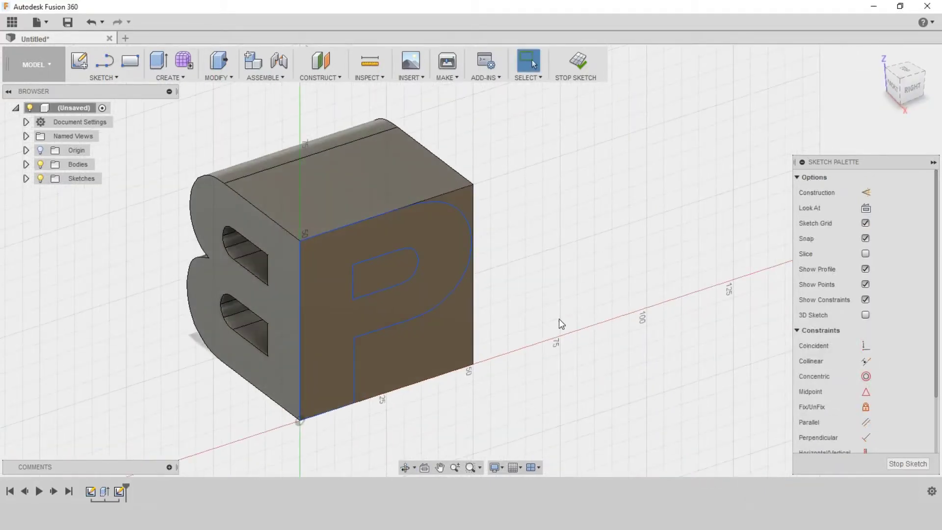
- Cut the P's counter and surrounding region 50 mm deep to leave a BP-shaped block
key("e")
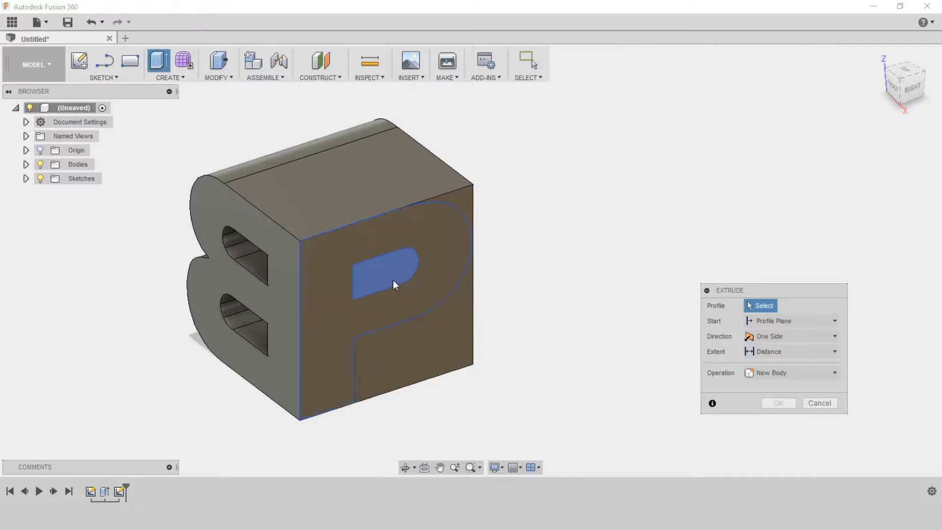
left_click(391, 279)
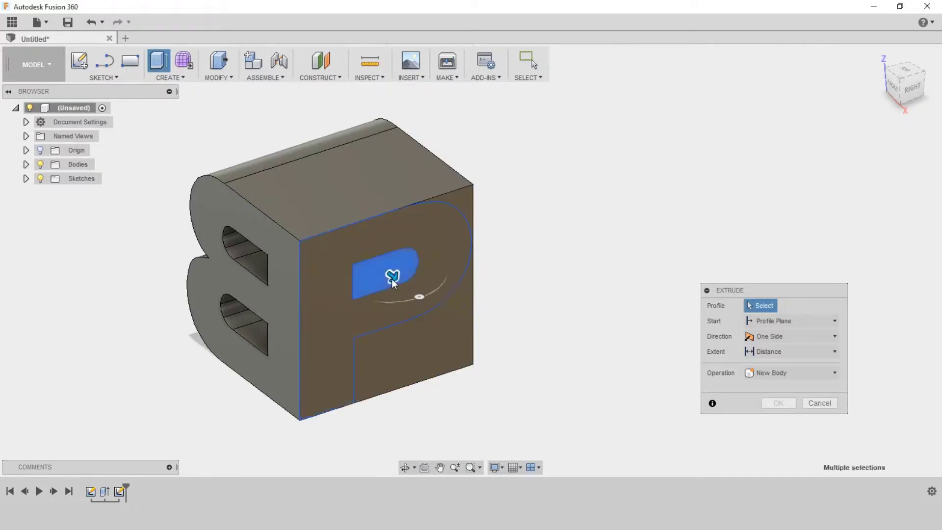
left_click(435, 353)
key("BackSpace")
type("-50")
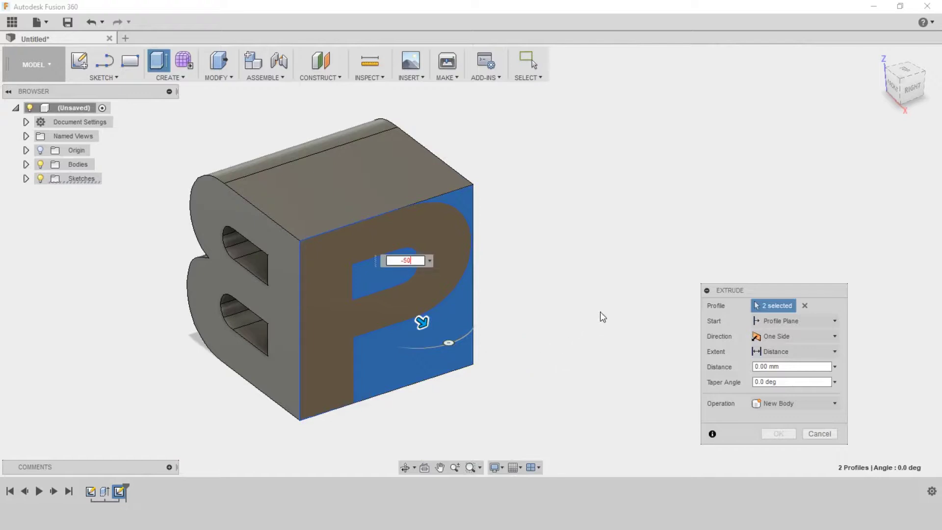
key("Return")
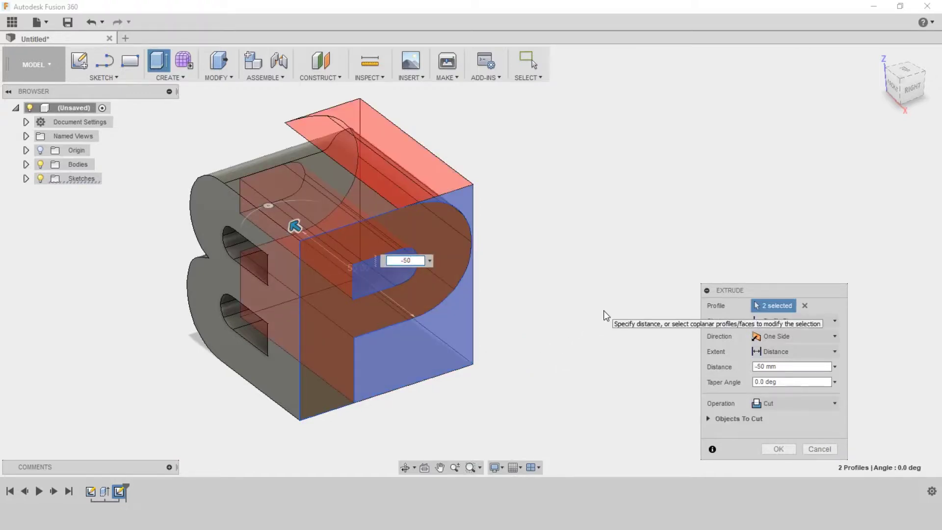
key("Return")
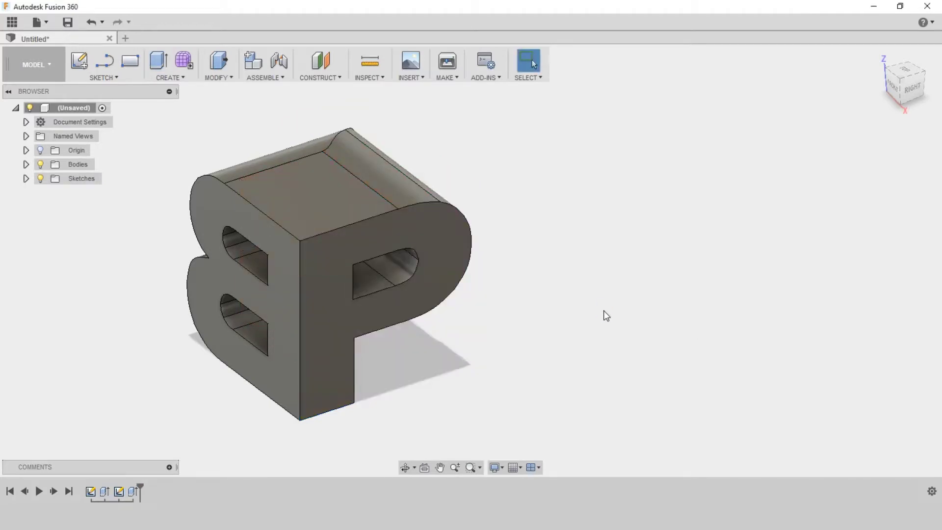
left_click(905, 86)
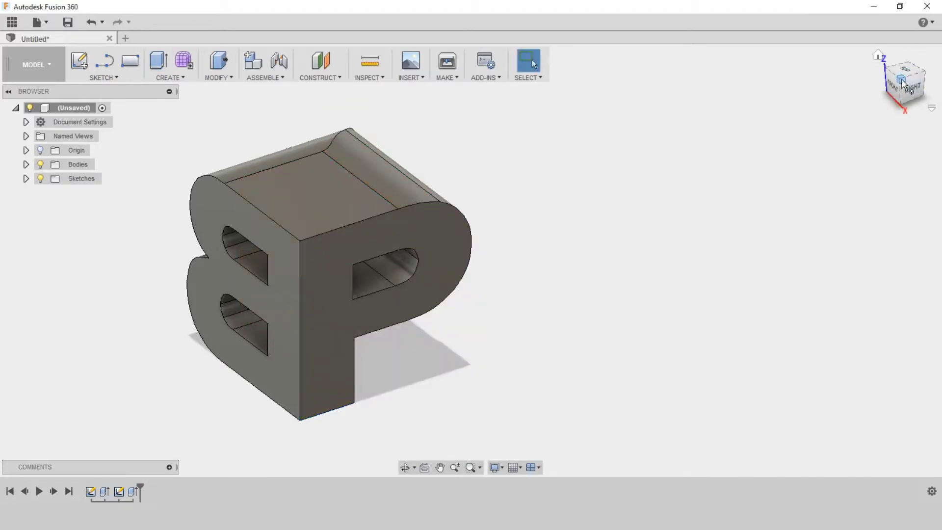
middle_click_drag(415, 319, 666, 286)
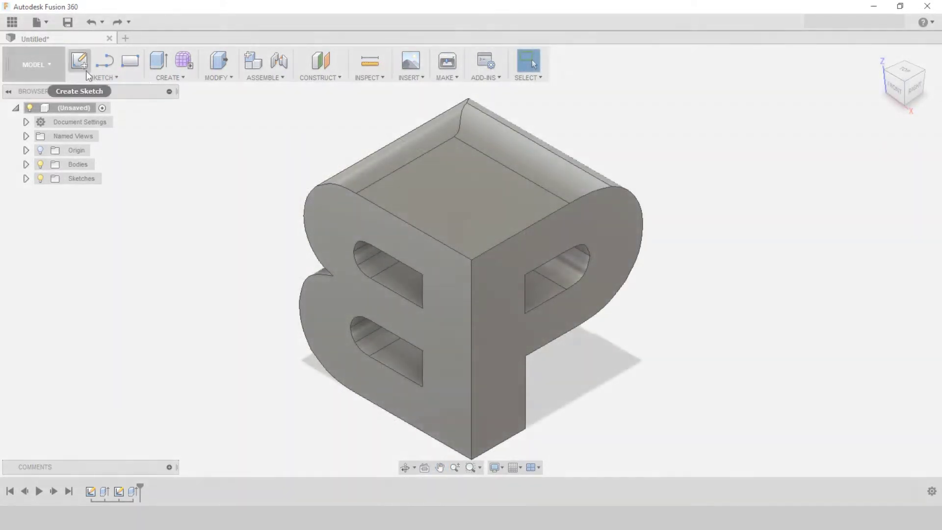
- Start a sketch on the block's top face, viewed top-down and rotated 90°
left_click(94, 75)
left_click(103, 91)
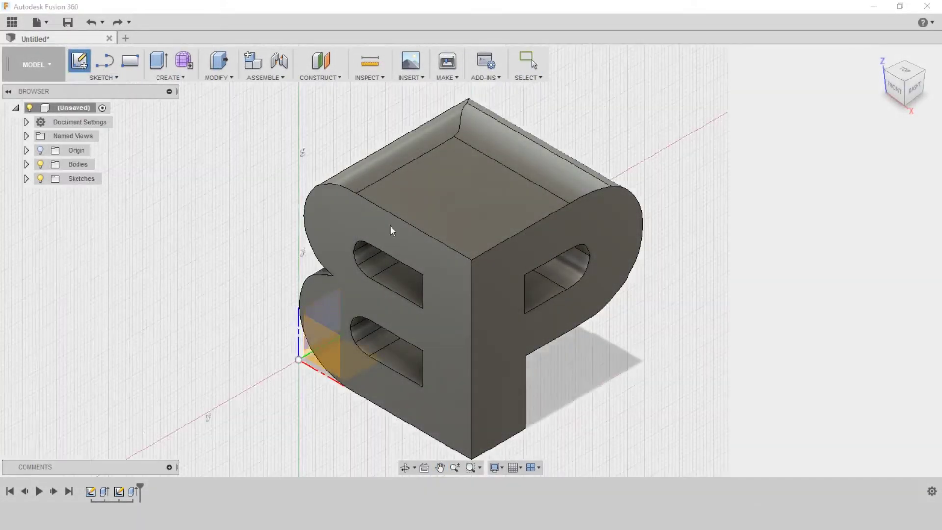
left_click(473, 214)
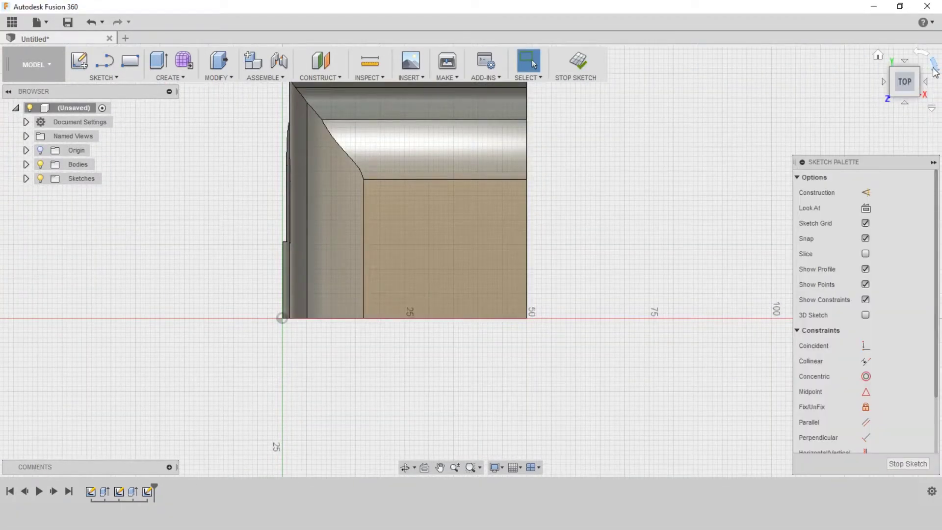
left_click(933, 70)
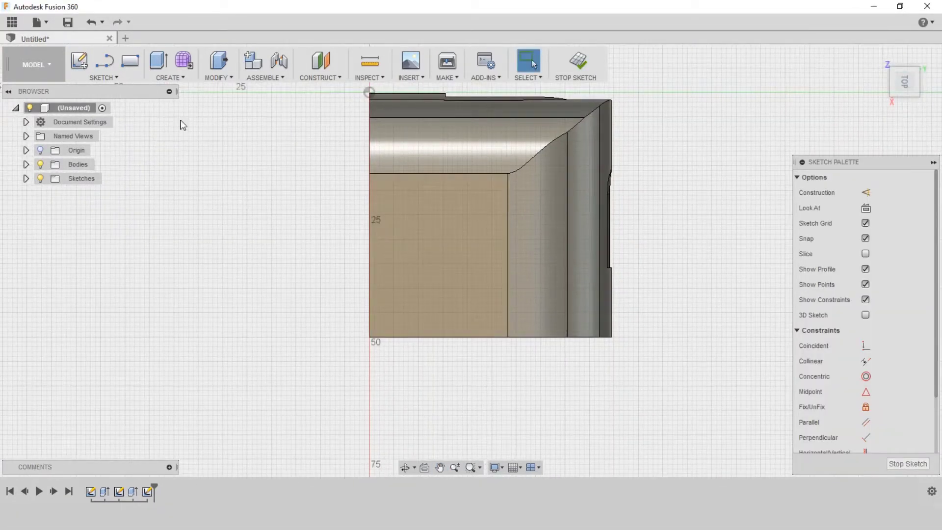
left_click(103, 74)
left_click(94, 238)
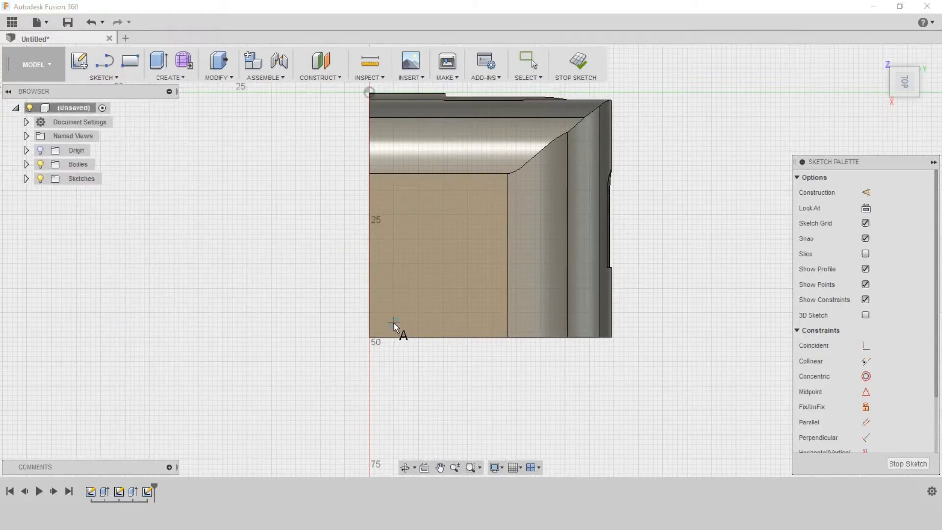
- Place a 40 mm Franklin Gothic Heavy letter D, rotated about 90°, beside the block
left_click(401, 307)
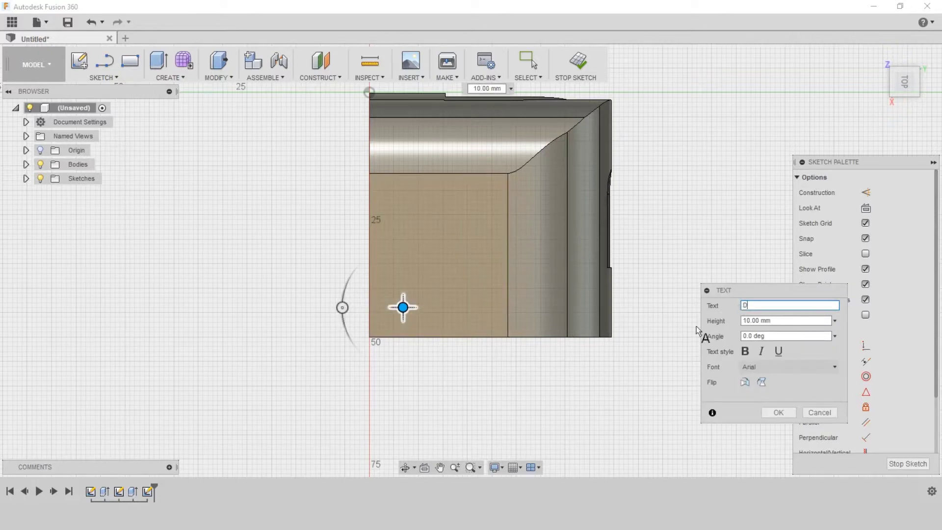
left_click_drag(343, 307, 405, 204)
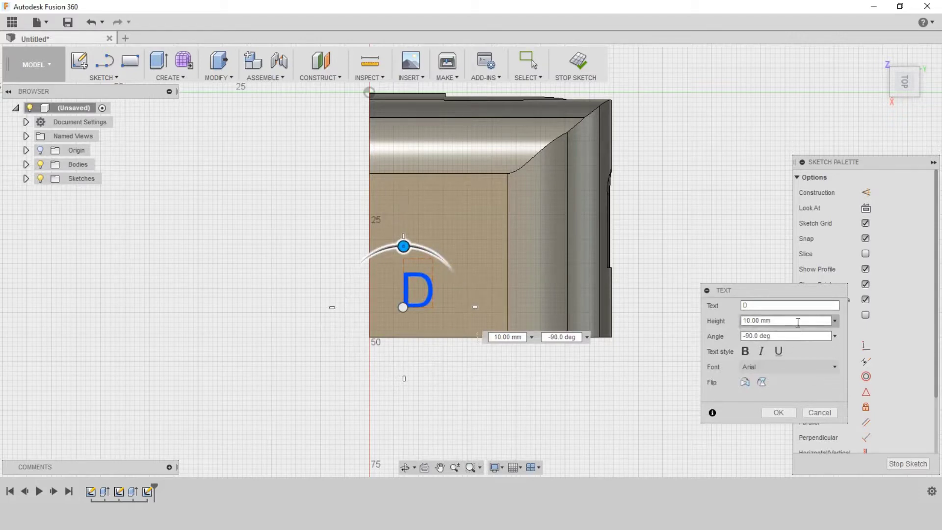
left_click(834, 367)
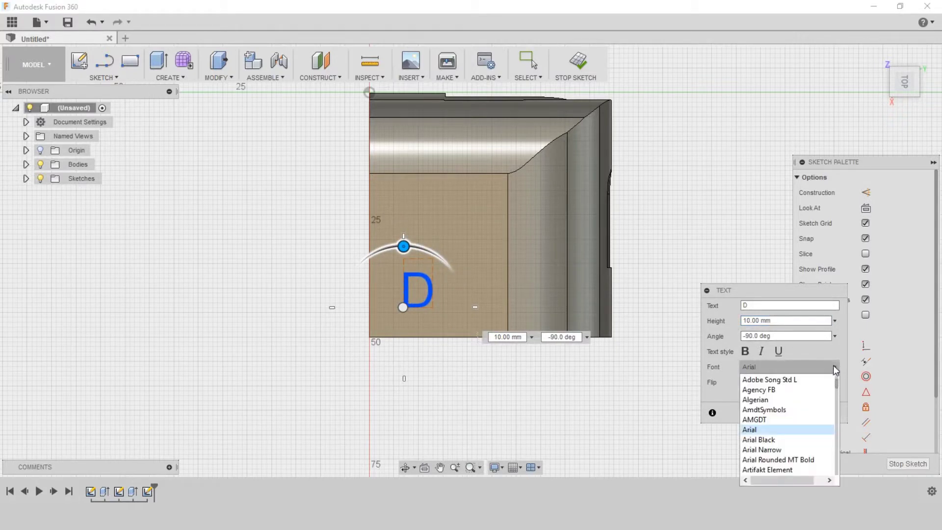
scroll(803, 431, "down", 5)
scroll(803, 432, "down", 3)
scroll(804, 436, "down", 4)
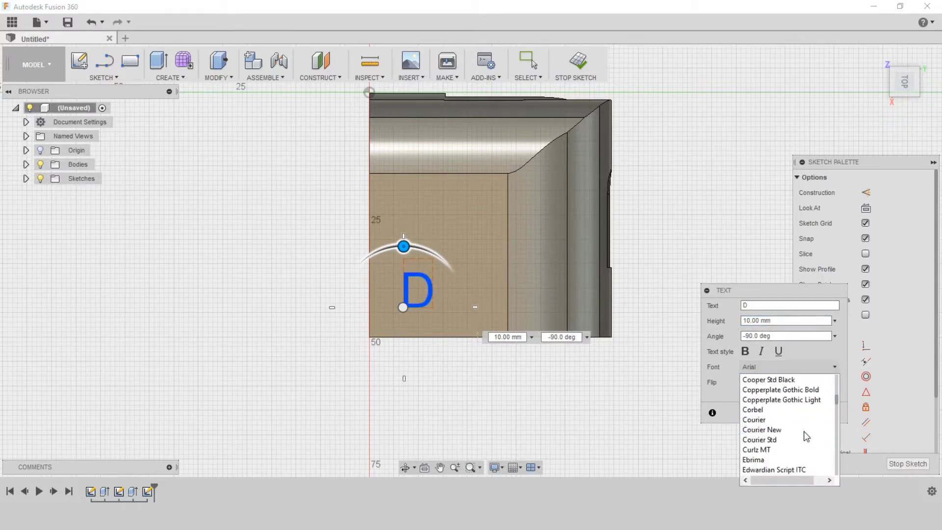
scroll(804, 437, "down", 1)
scroll(804, 437, "down", 4)
scroll(805, 456, "down", 1)
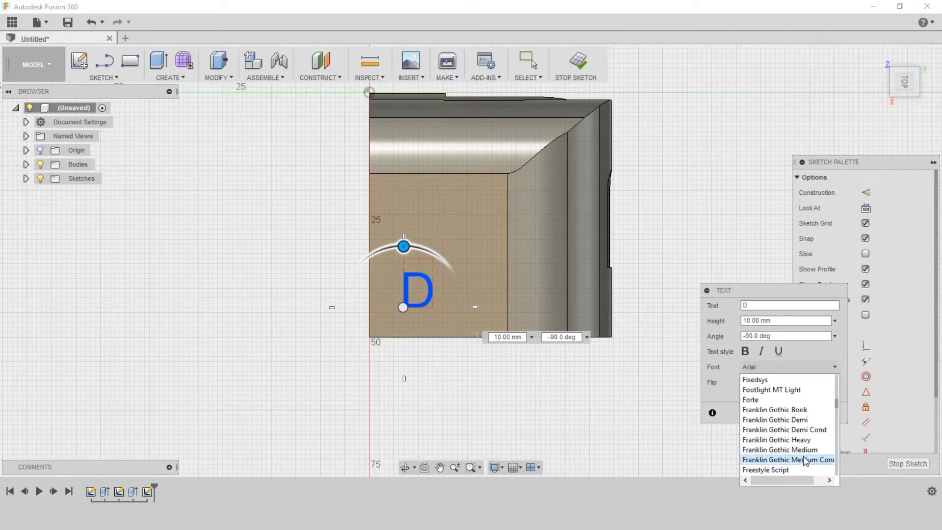
left_click(805, 439)
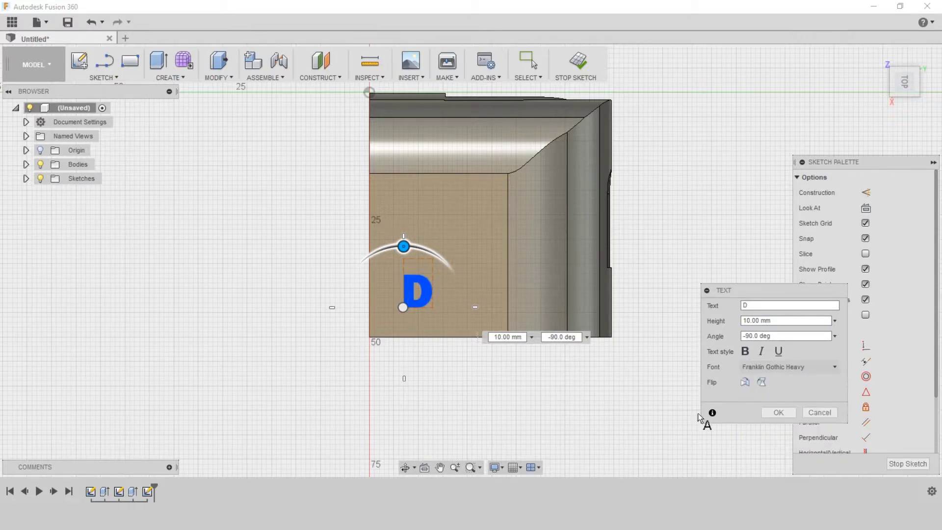
double_click(803, 318)
type("40")
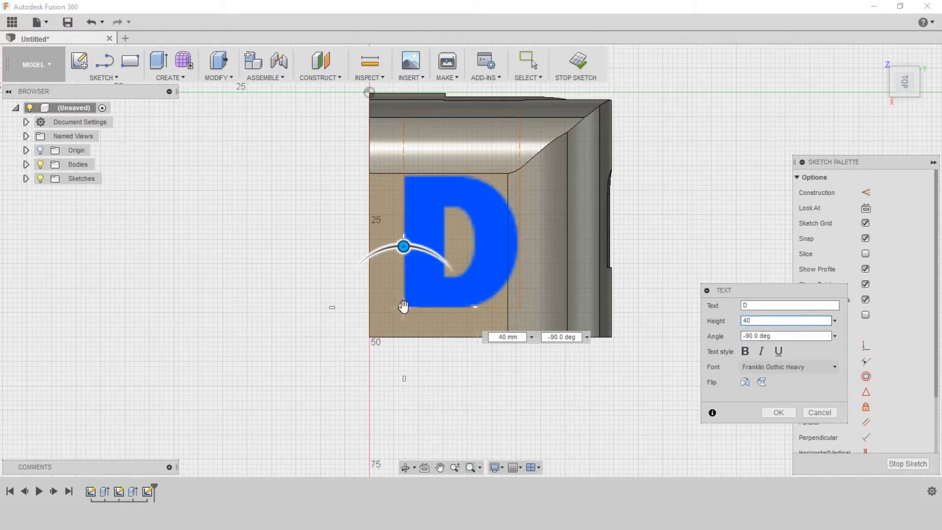
left_click_drag(403, 306, 388, 322)
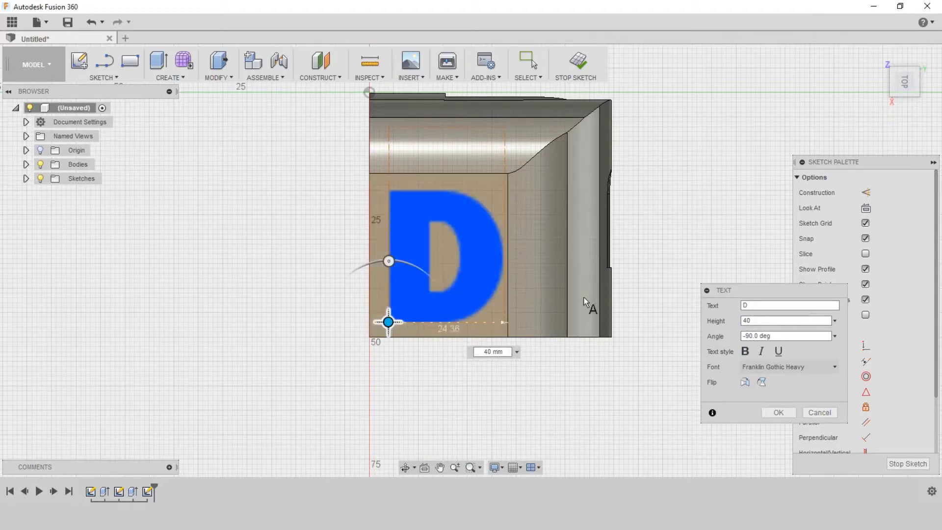
left_click(786, 410)
- Move the D text left of the block and explode it into sketch curves
left_click_drag(467, 295, 256, 333)
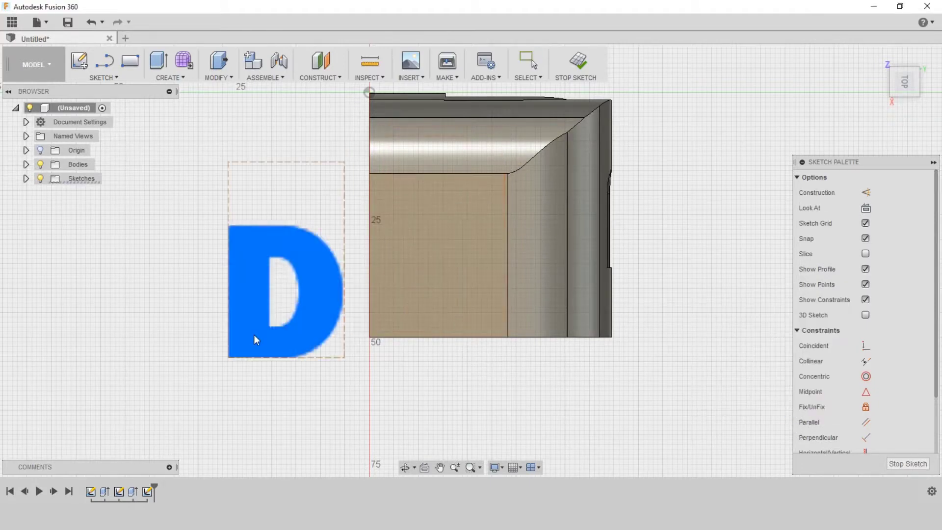
right_click(256, 333)
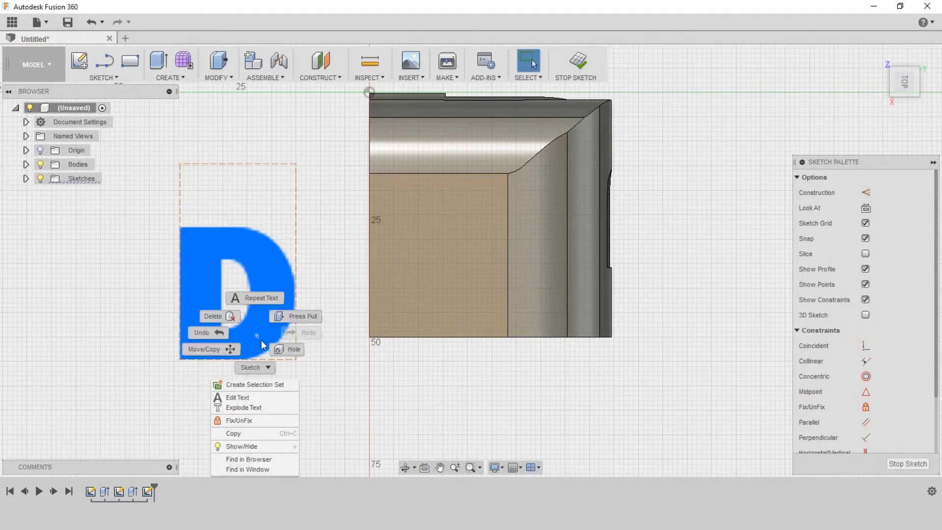
left_click(266, 407)
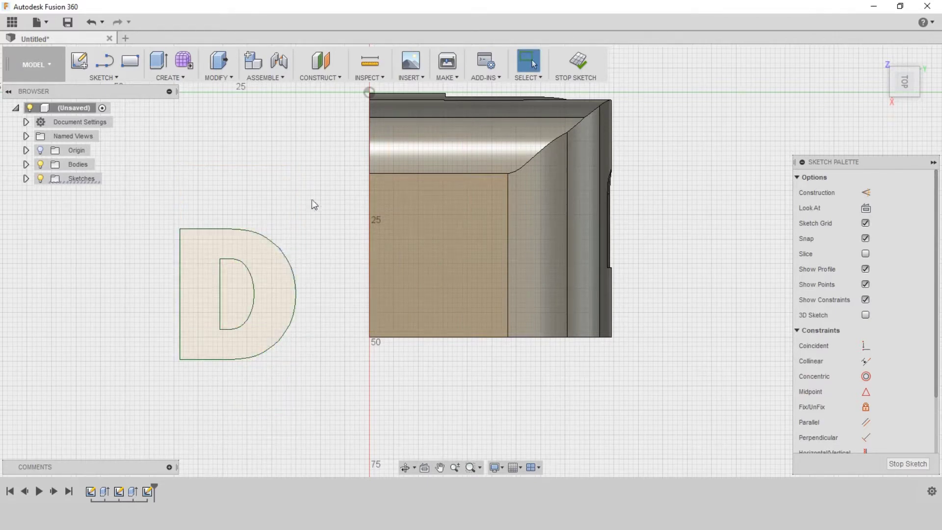
left_click(174, 367)
right_click(193, 361)
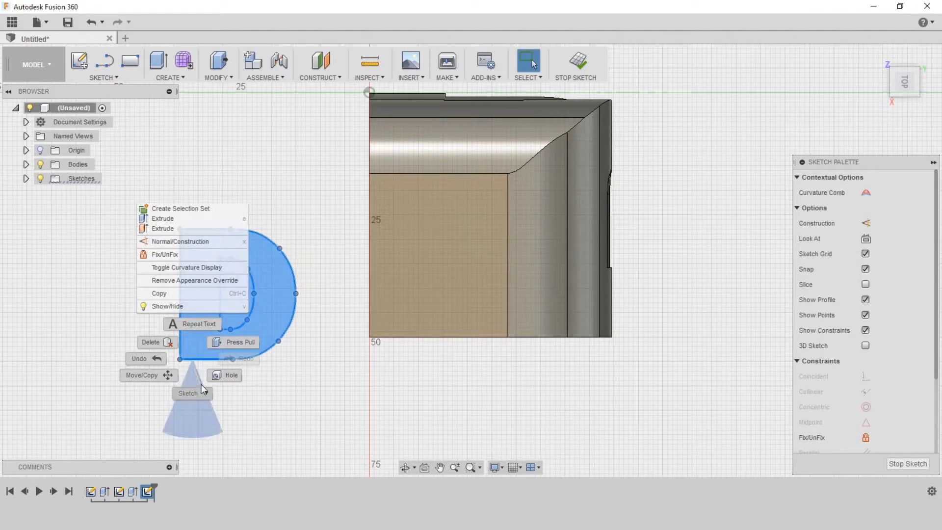
left_click(182, 253)
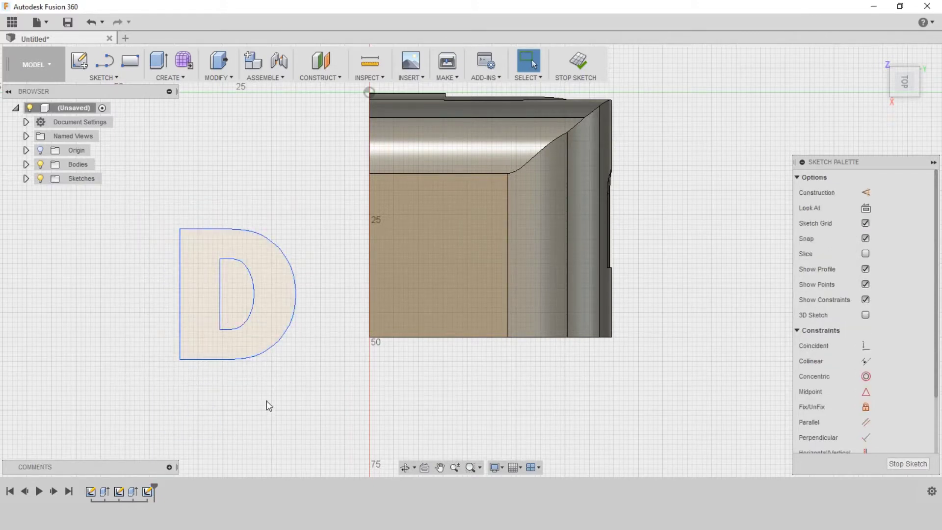
- Snap the D curves to the block's corner, offset them 2 mm and 3 mm inward, and finish the sketch
left_click_drag(315, 214, 138, 389)
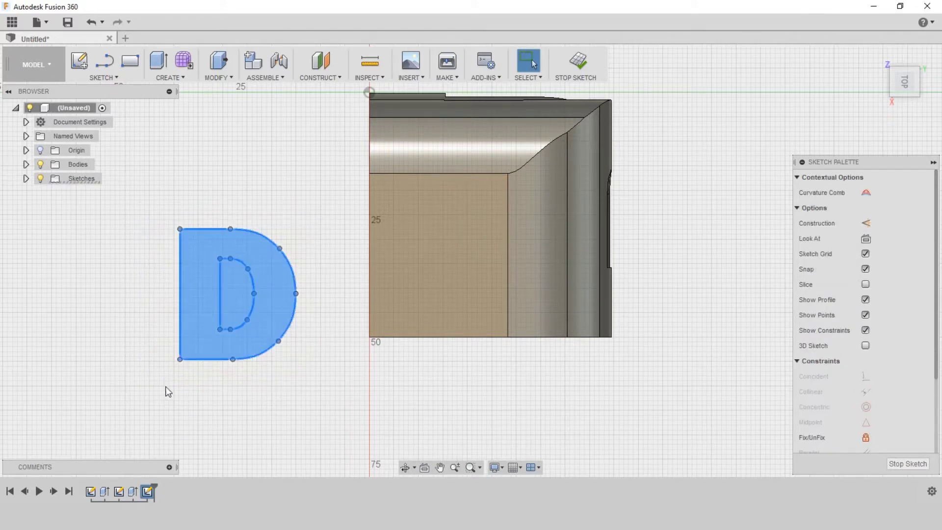
key("m")
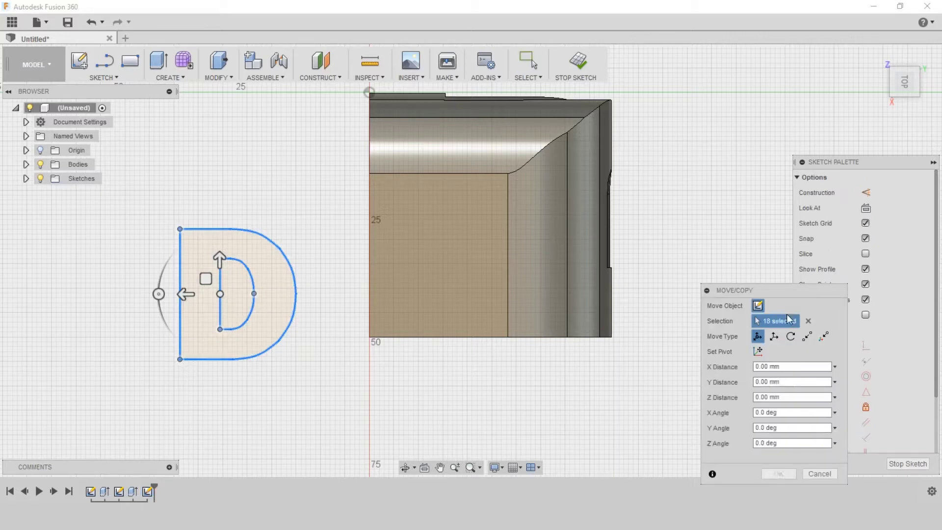
left_click(806, 337)
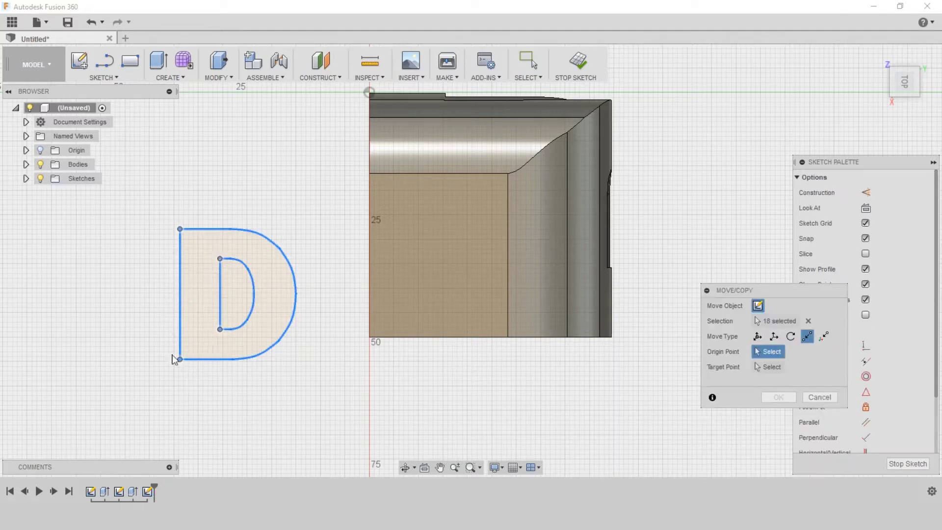
left_click(180, 361)
left_click(370, 337)
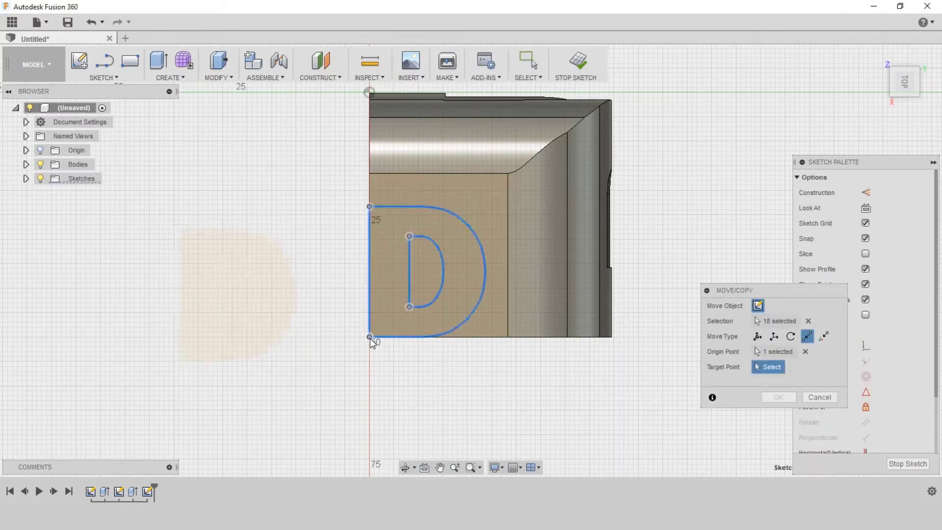
left_click(757, 336)
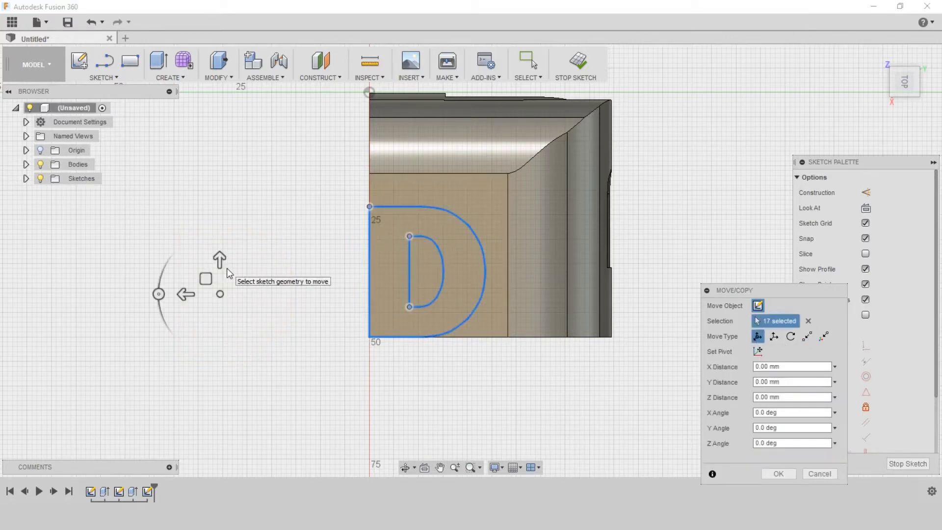
left_click_drag(220, 259, 220, 245)
left_click_drag(184, 280, 197, 280)
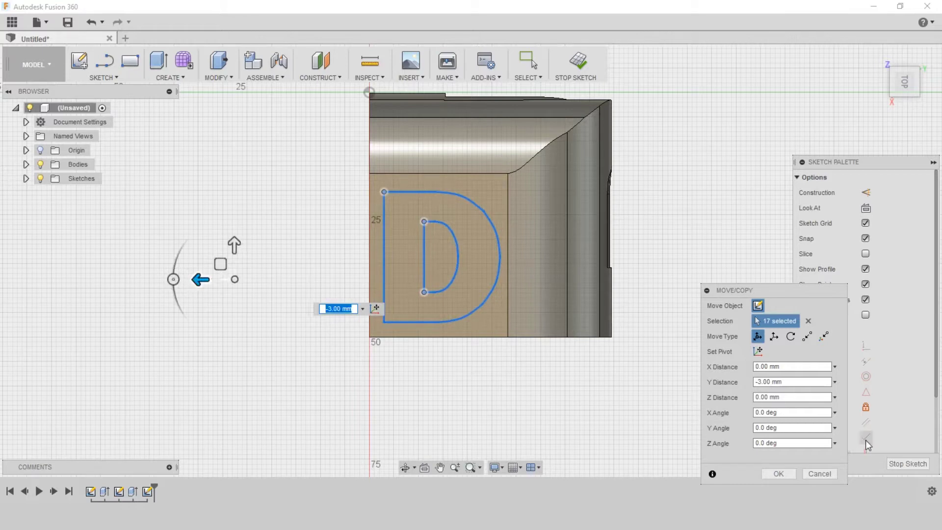
left_click(779, 474)
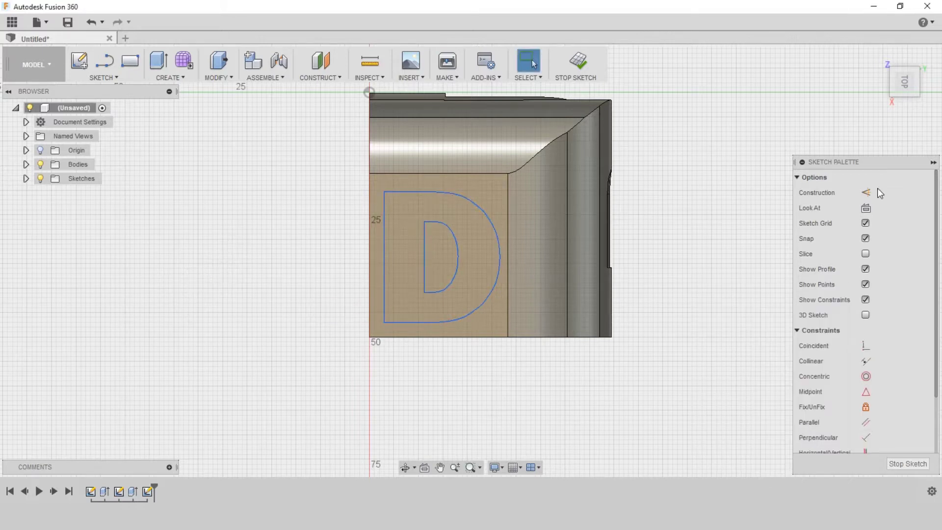
left_click(577, 61)
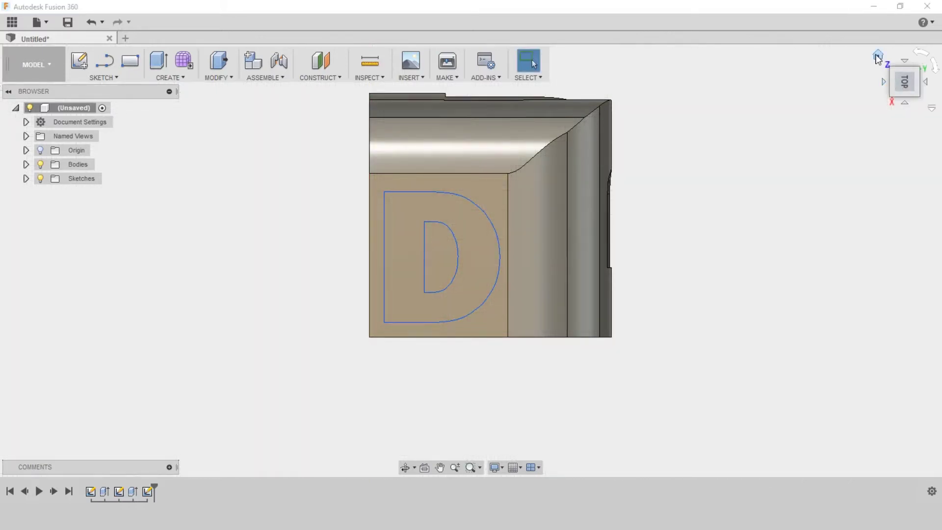
- Extrude the D profile as a 3 mm deep cut into the block's top face
left_click(877, 57)
scroll(501, 202, "up", 3)
scroll(537, 213, "up", 1)
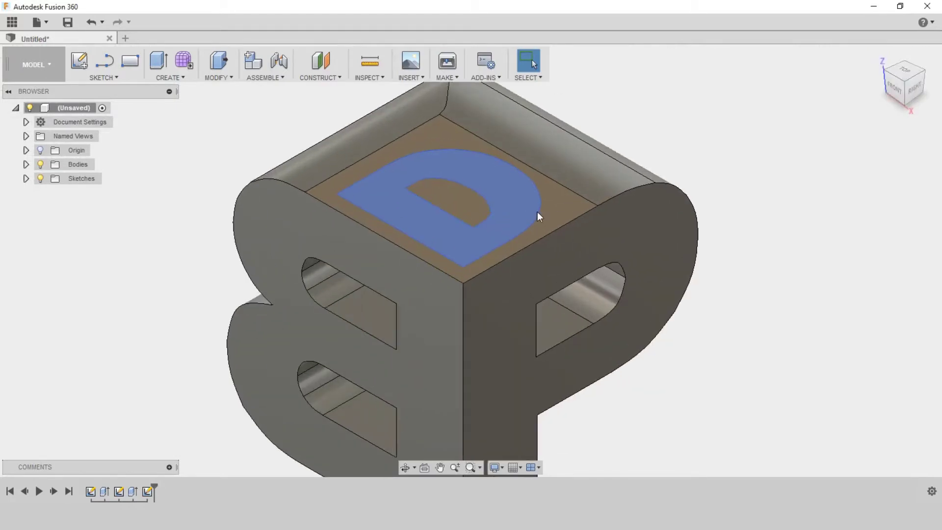
key("e")
left_click(523, 197)
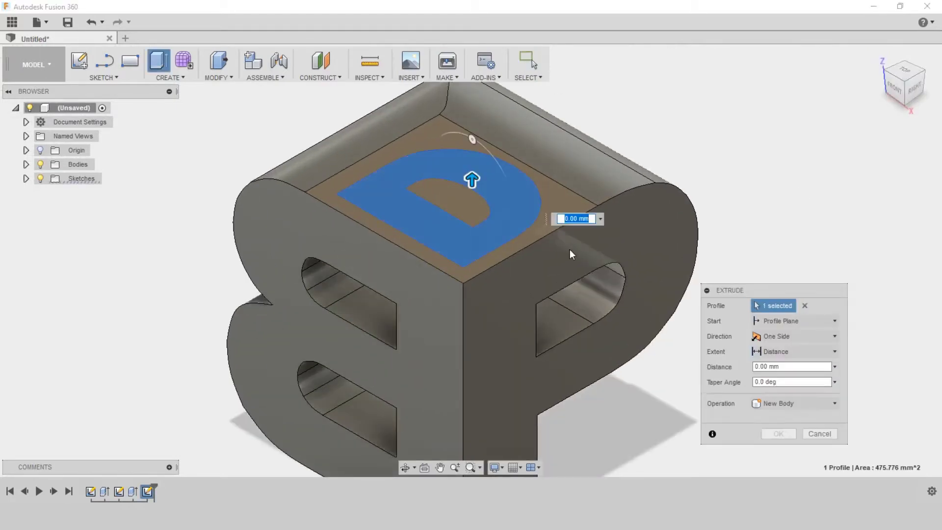
type("-5")
key("Return")
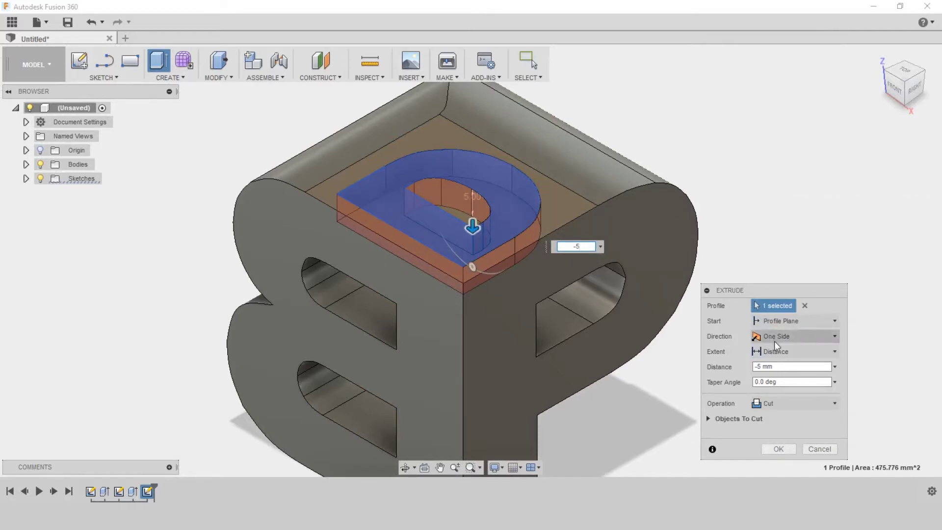
type("-3")
key("Return")
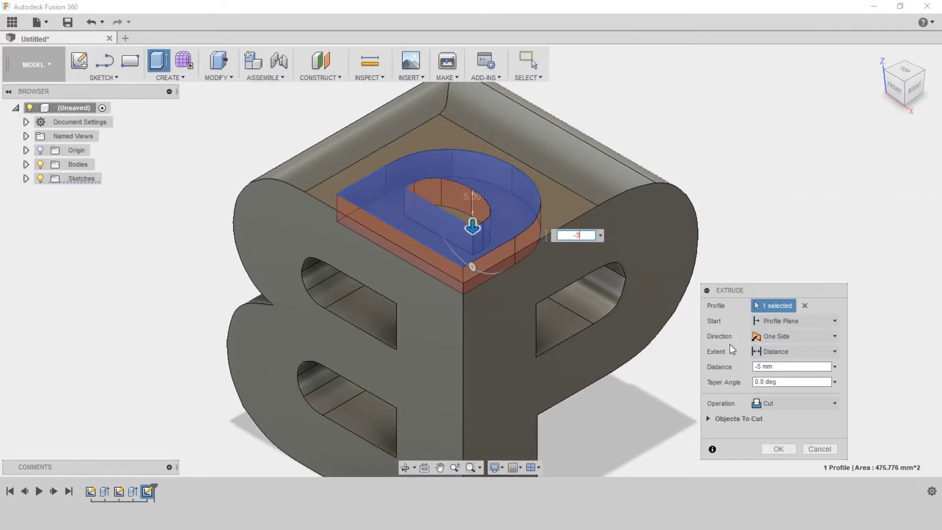
key("Return")
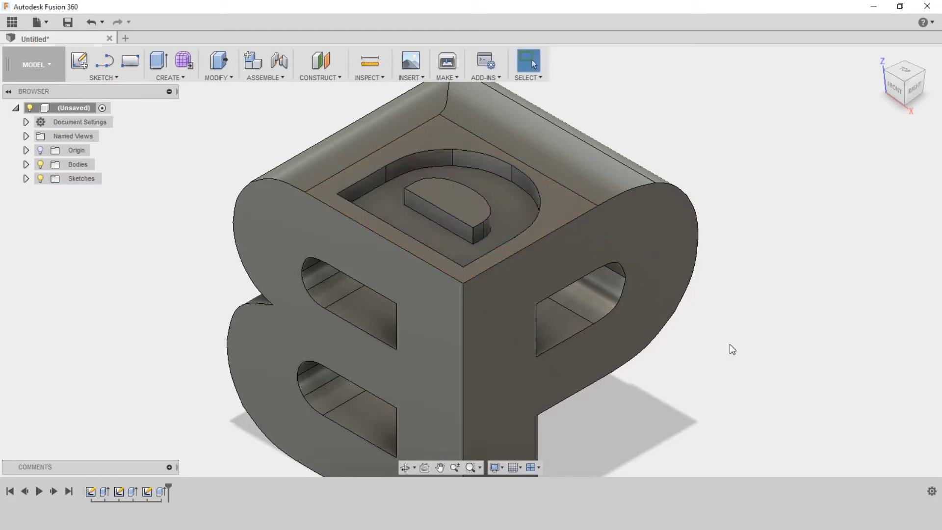
scroll(588, 263, "down", 3)
scroll(554, 214, "down", 2)
middle_click_drag(553, 215, 552, 283, "shift")
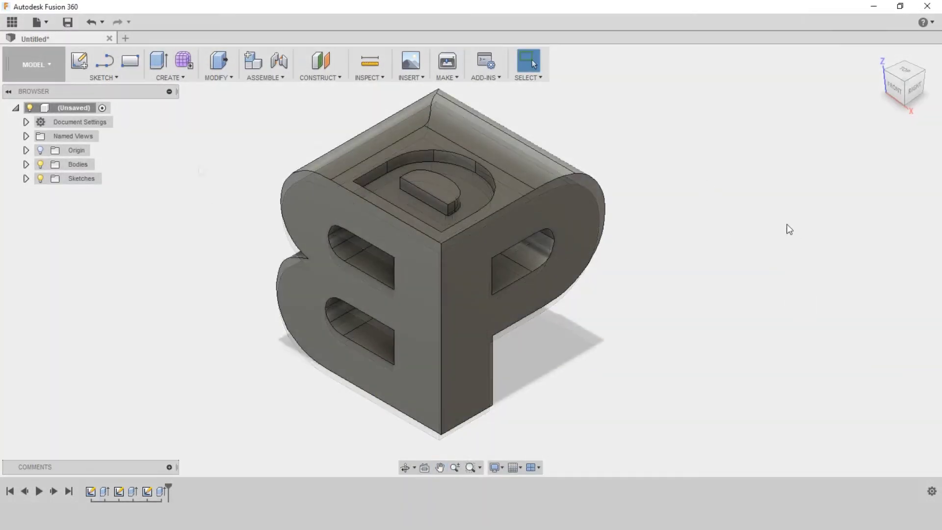
- Paint the block Paint - Metallic (Blue) and add metallic green and red paints to the design
right_click(767, 187)
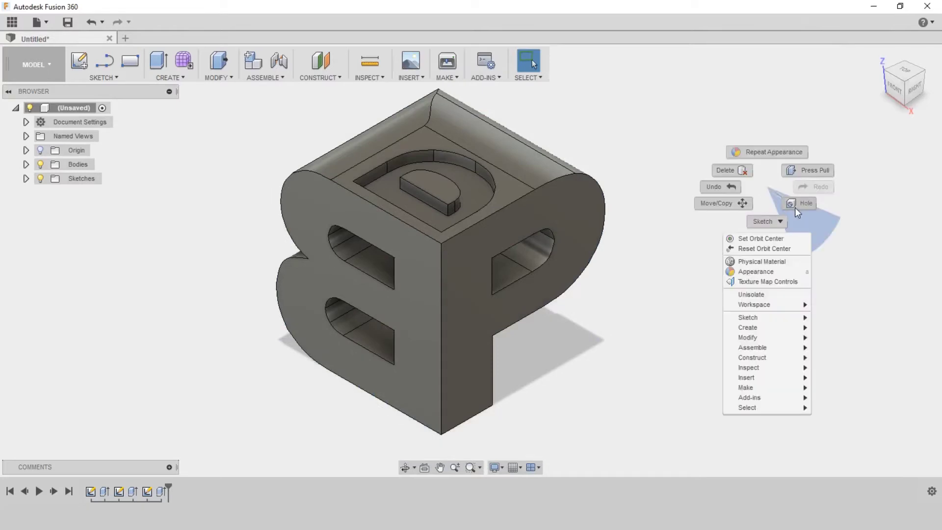
left_click(776, 271)
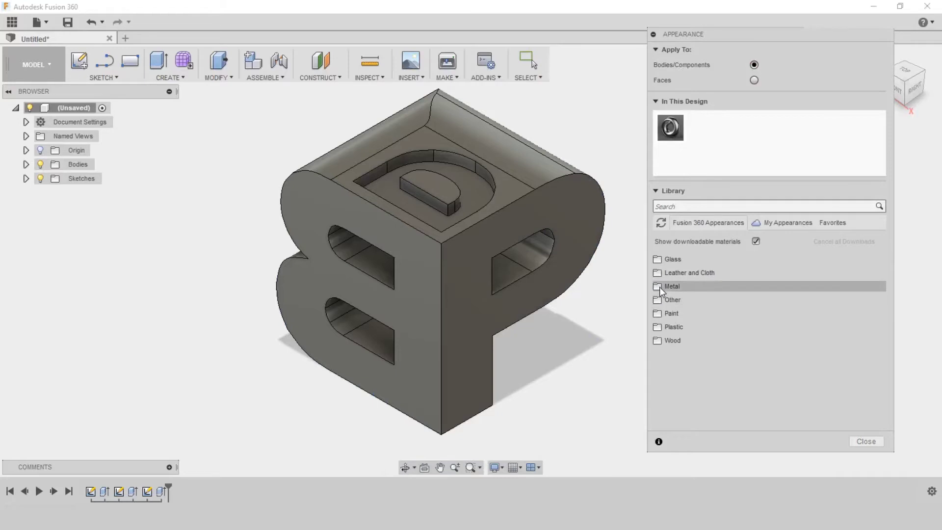
left_click(657, 313)
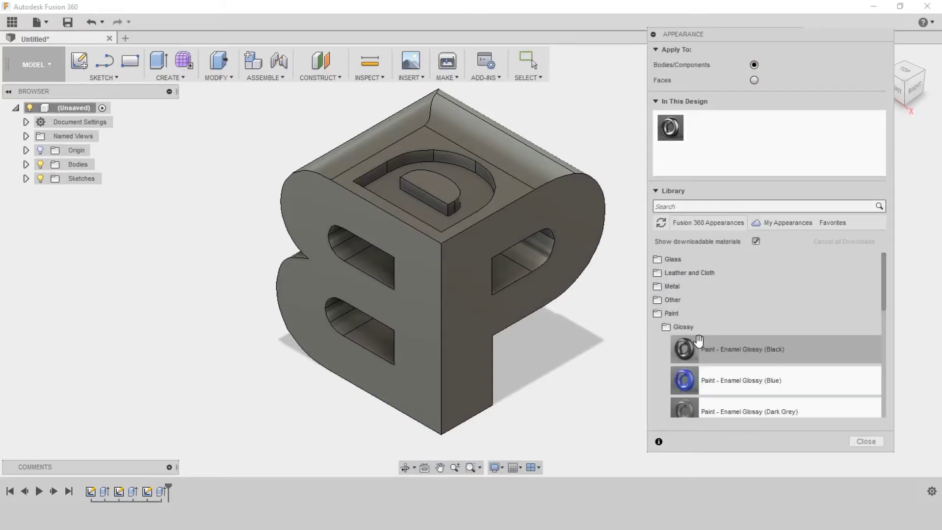
left_click(662, 326)
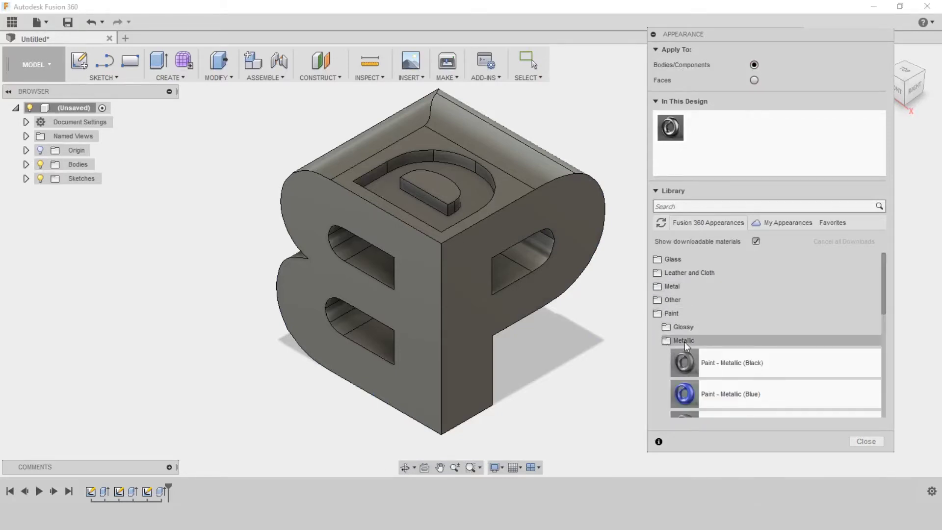
scroll(721, 336, "down", 2)
scroll(718, 313, "down", 1)
scroll(719, 297, "up", 1)
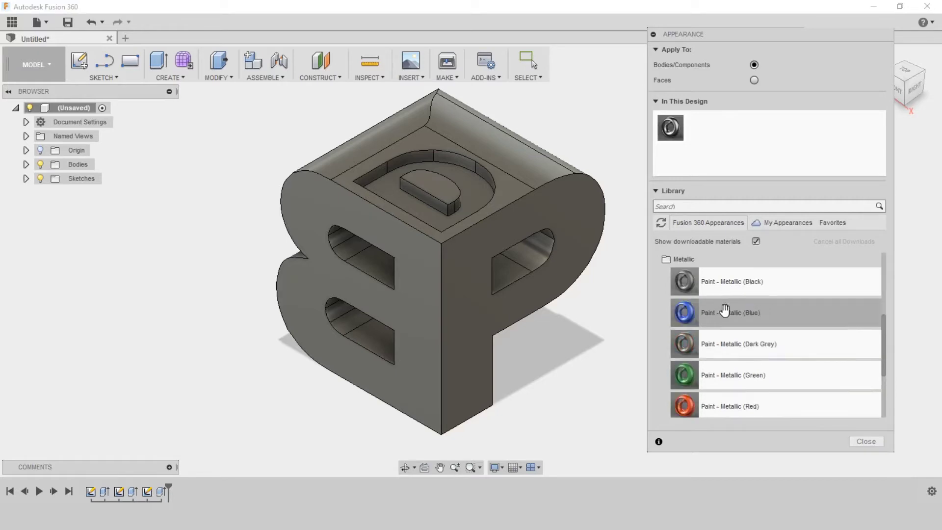
left_click_drag(724, 314, 470, 321)
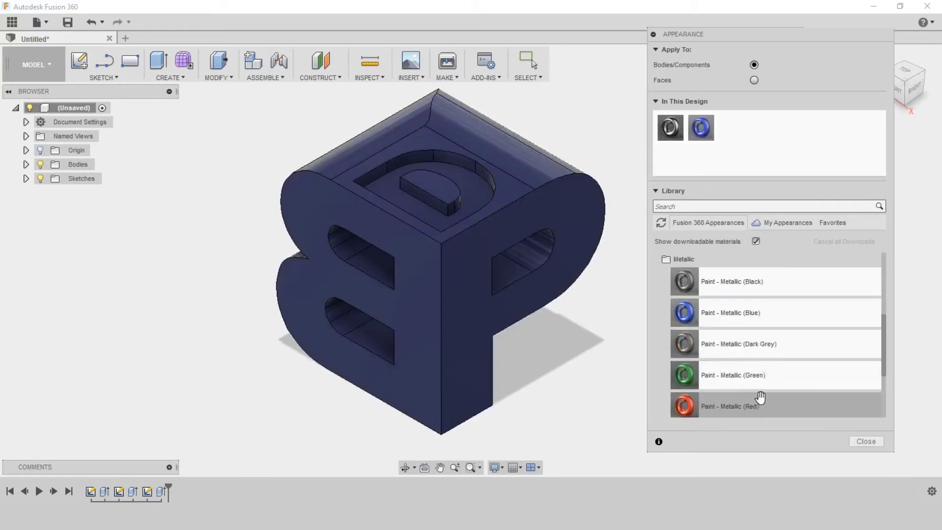
left_click_drag(707, 375, 729, 153)
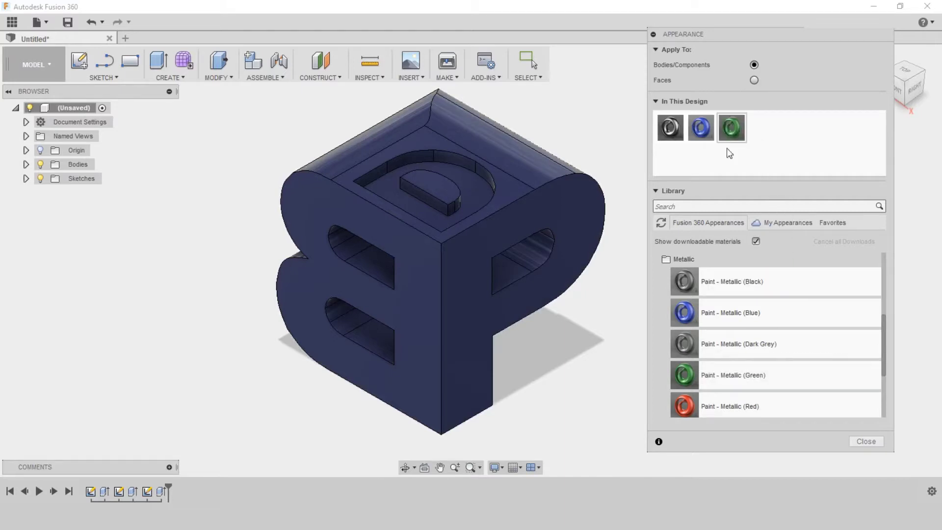
left_click_drag(726, 406, 756, 135)
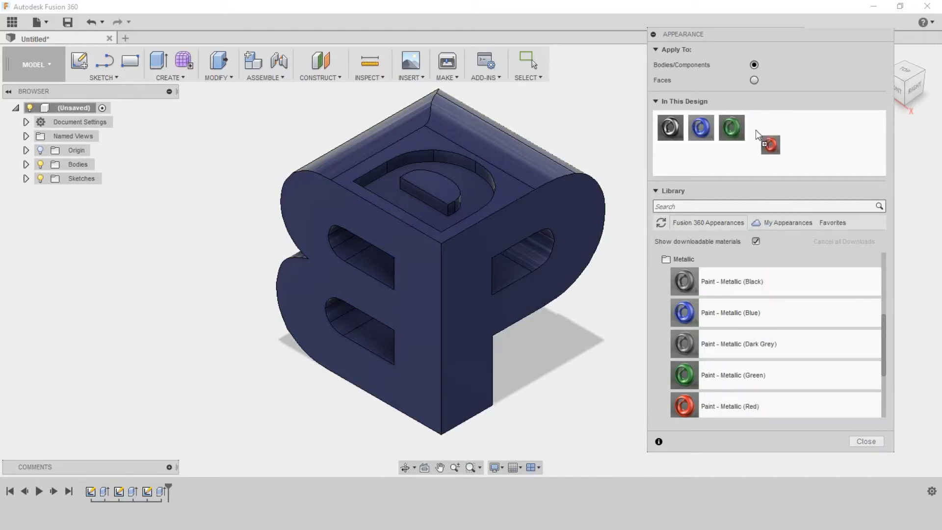
scroll(773, 353, "down", 2)
left_click_drag(746, 392, 798, 133)
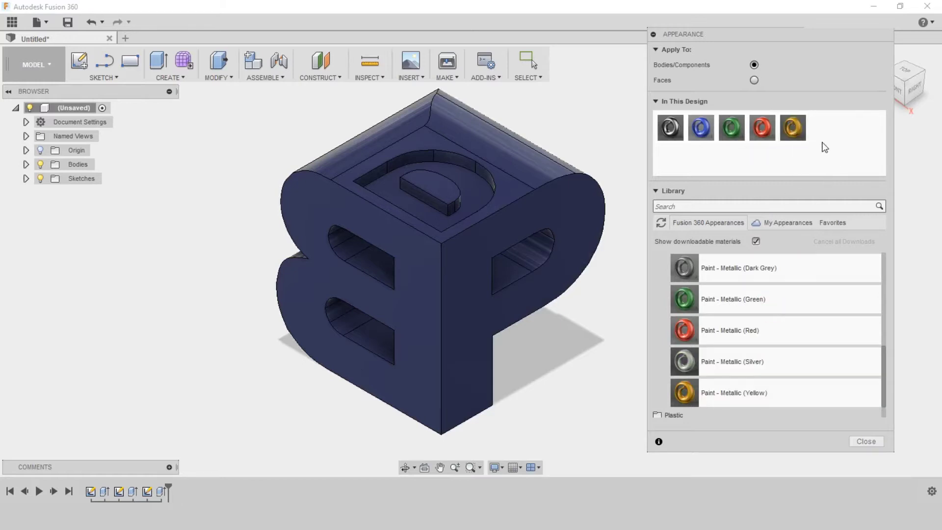
- Paint the P-shaped side face metallic yellow
left_click(480, 331)
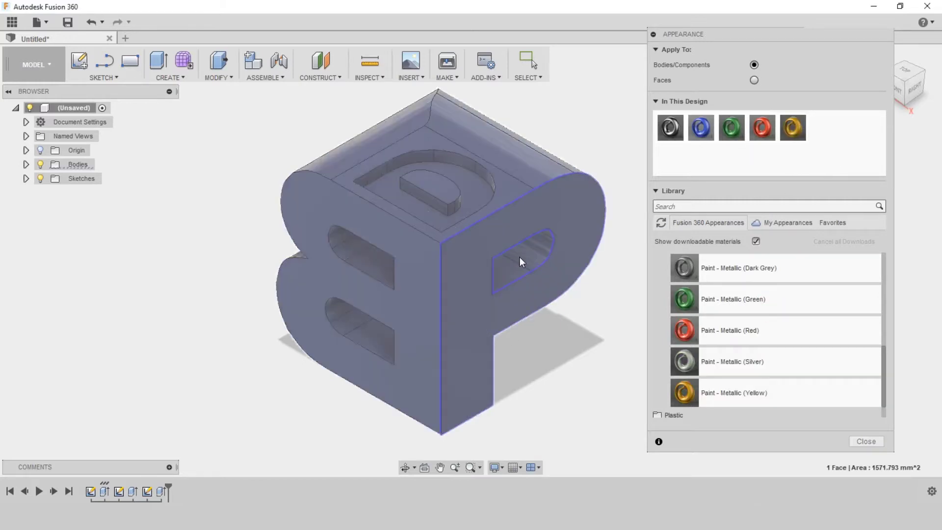
left_click(511, 270, "ctrl")
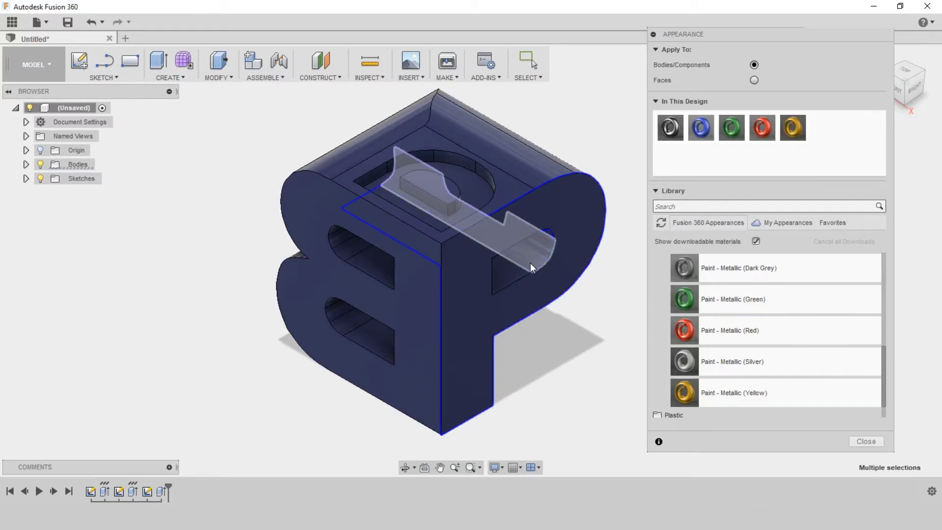
mouse_move(530, 259)
middle_mouse_down("shift")
mouse_move(519, 242)
mouse_move(517, 284)
middle_mouse_up("shift")
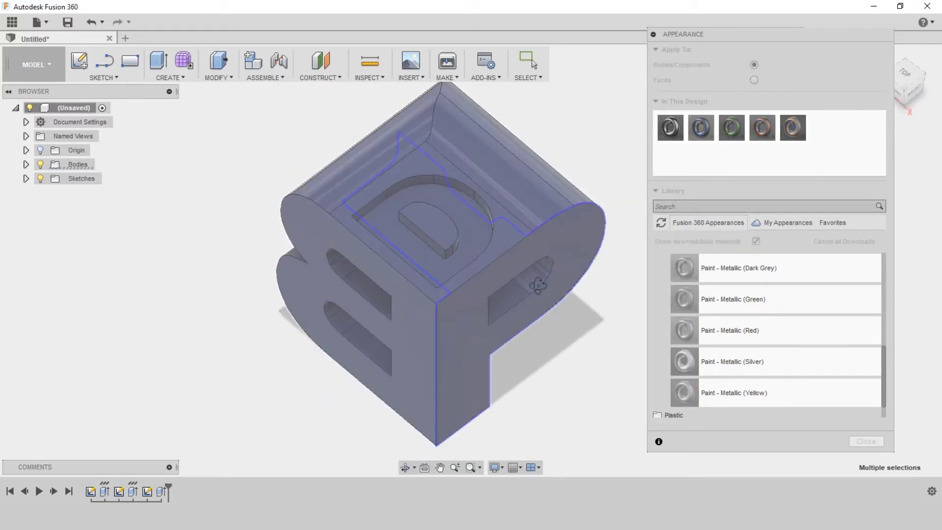
left_click_drag(794, 131, 520, 305)
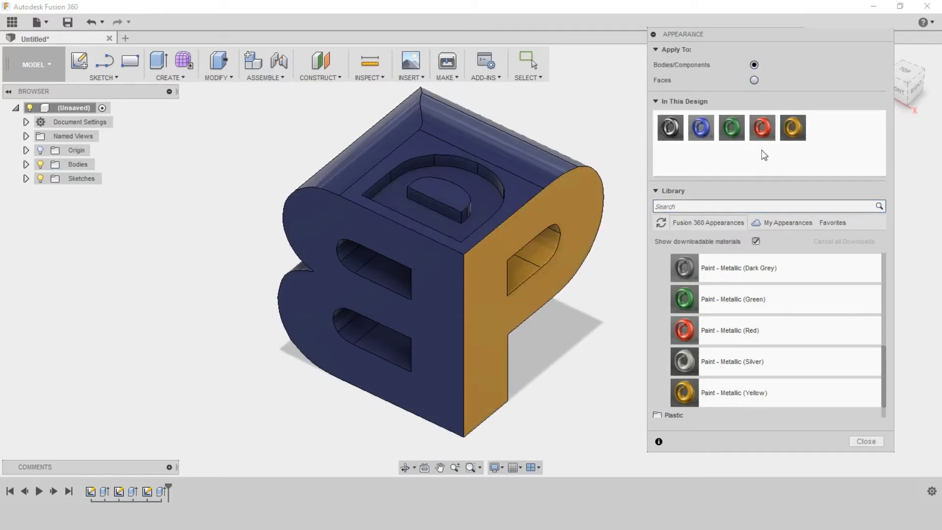
- Paint the top border around the D recess metallic green
left_click(519, 181)
middle_click_drag(531, 167, 484, 168, "shift")
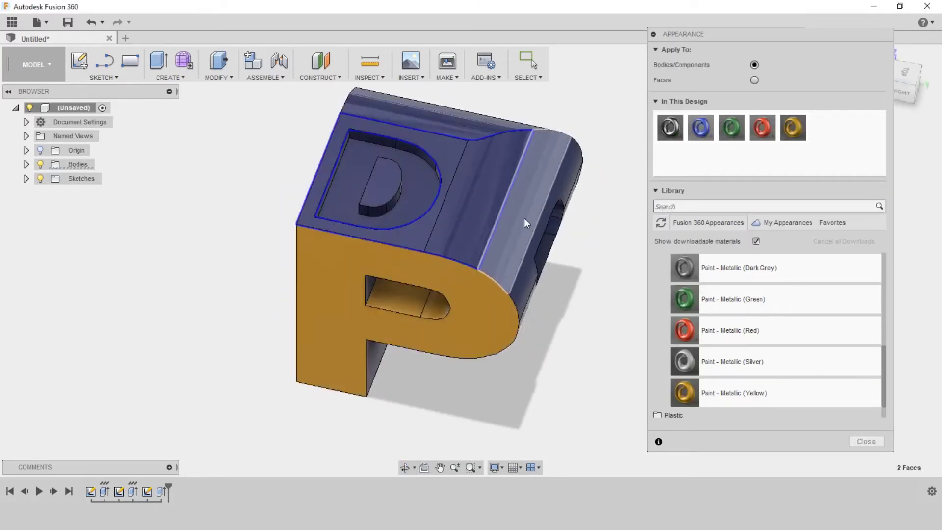
left_click(509, 205, "ctrl")
middle_click_drag(509, 205, 523, 197, "shift")
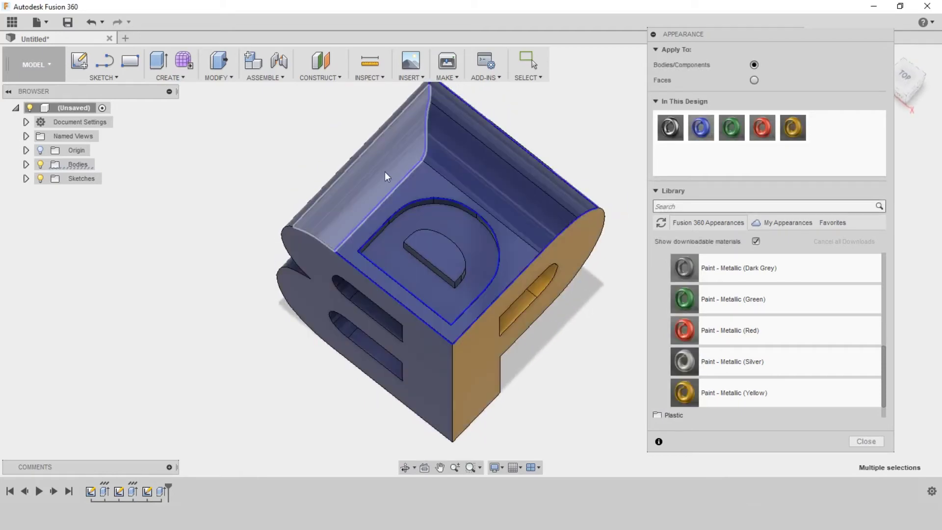
mouse_move(372, 168)
middle_mouse_down("shift")
mouse_move(479, 250)
mouse_move(396, 238)
middle_mouse_up("shift")
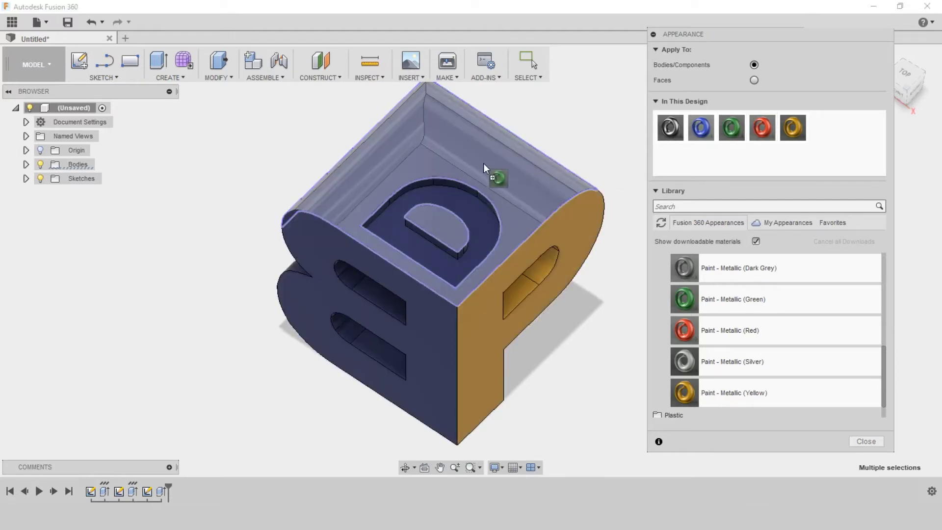
left_click_drag(734, 133, 467, 160)
middle_click_drag(559, 379, 510, 352)
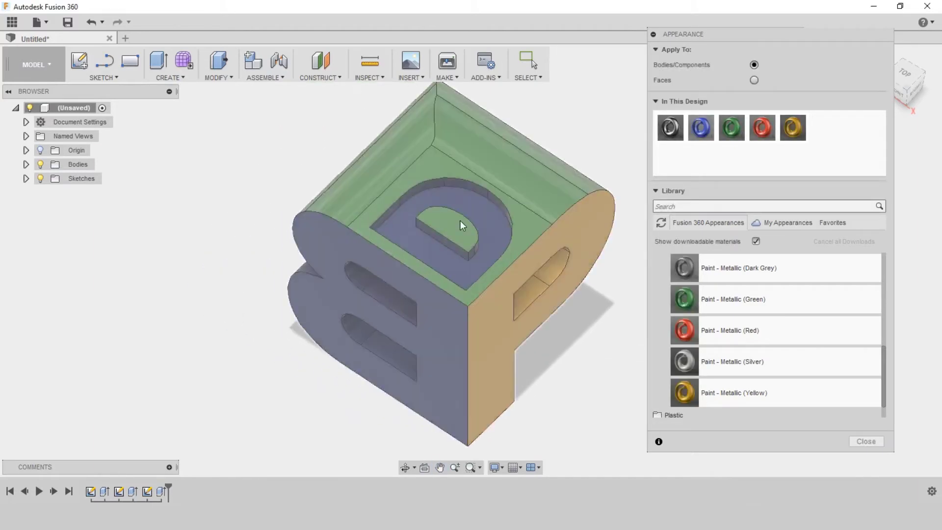
scroll(458, 216, "up", 3)
scroll(458, 215, "up", 3)
scroll(355, 215, "up", 2)
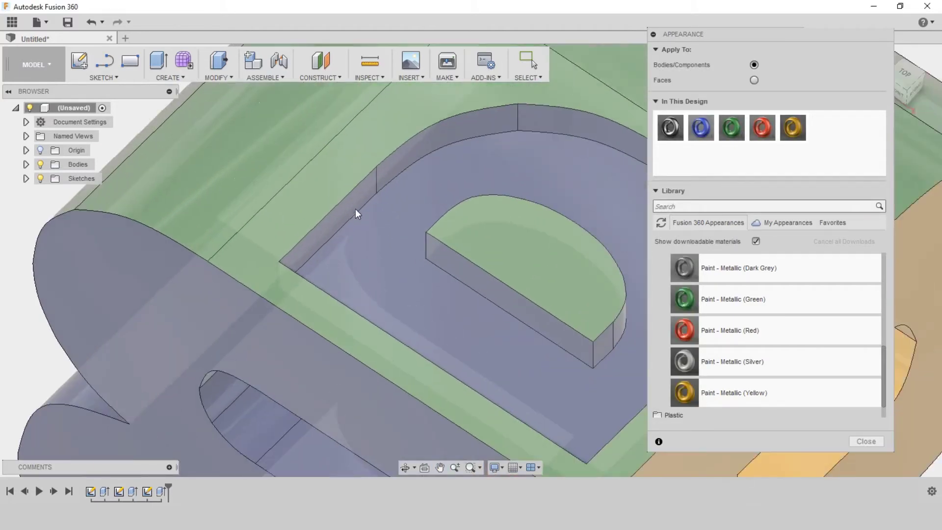
scroll(356, 206, "up", 2)
- Paint the recessed D pocket floor metallic red and close the Appearance panel
middle_click_drag(407, 159, 395, 139)
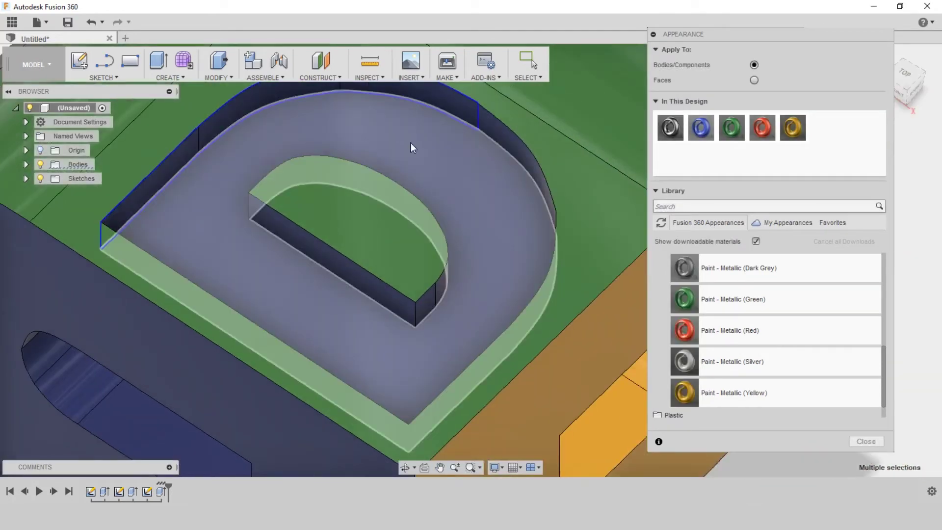
middle_click_drag(394, 139, 495, 152)
scroll(469, 179, "down", 2)
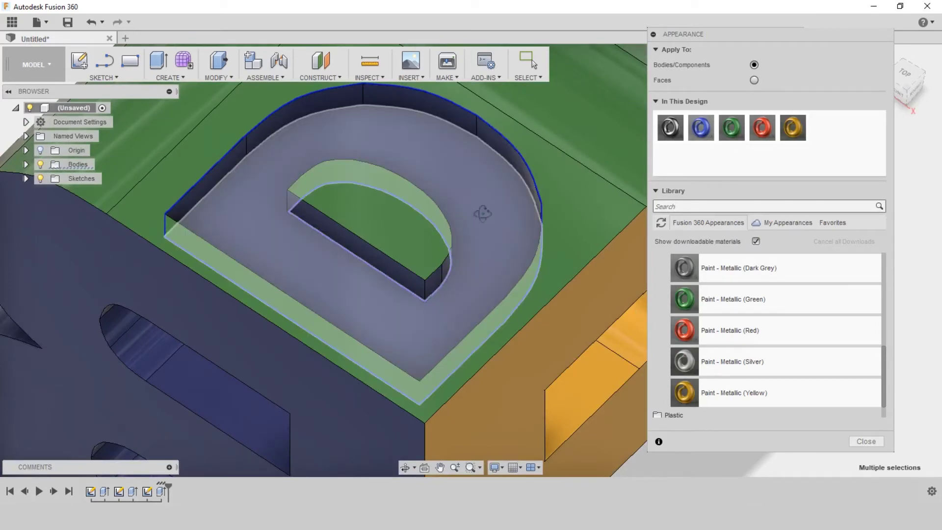
middle_click_drag(489, 214, 561, 202, "shift")
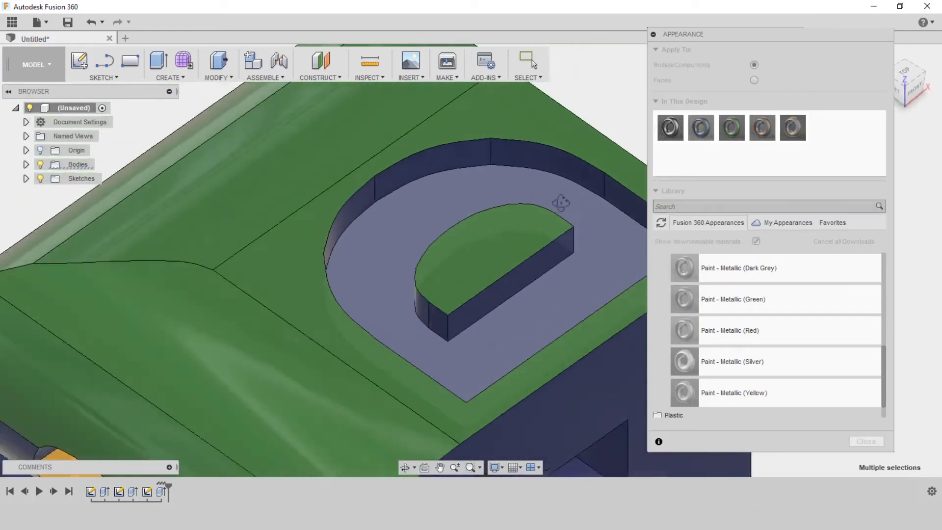
mouse_move(529, 159)
middle_mouse_down("shift")
mouse_move(404, 166)
mouse_move(470, 215)
middle_mouse_up("shift")
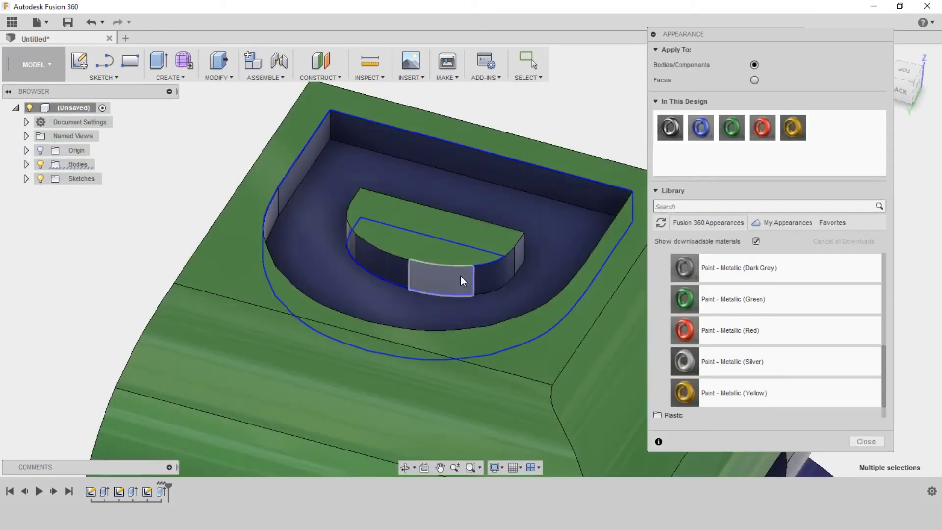
mouse_move(342, 259)
middle_mouse_down("shift")
mouse_move(322, 253)
mouse_move(435, 255)
mouse_move(316, 236)
mouse_move(240, 246)
mouse_move(313, 247)
mouse_move(133, 238)
mouse_move(490, 274)
middle_mouse_up("shift")
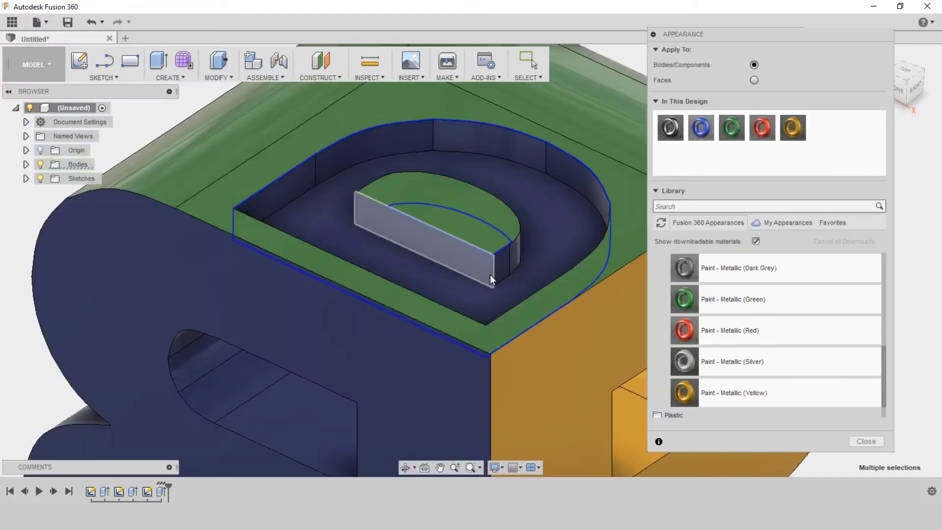
scroll(490, 274, "down", 2)
left_click_drag(761, 127, 539, 232)
scroll(444, 310, "down", 3)
middle_click_drag(443, 311, 441, 241, "shift")
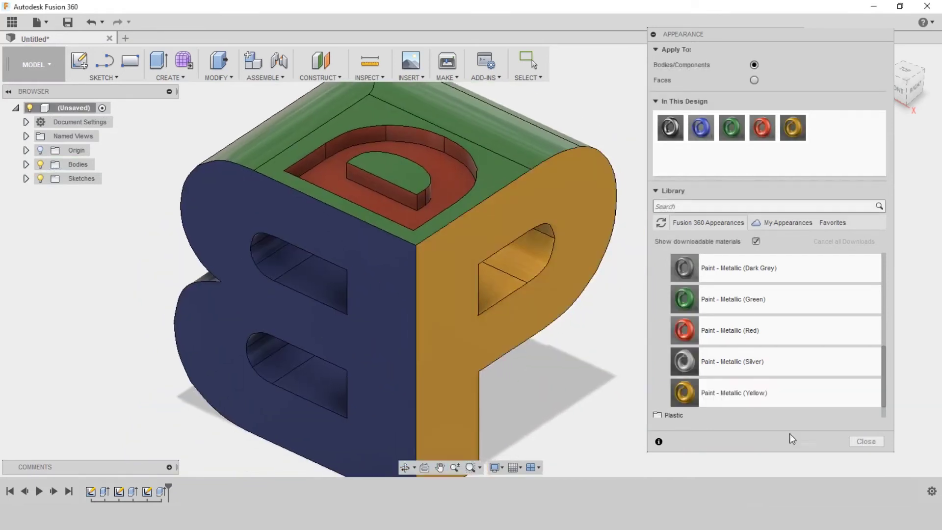
left_click(862, 441)
scroll(769, 375, "down", 1)
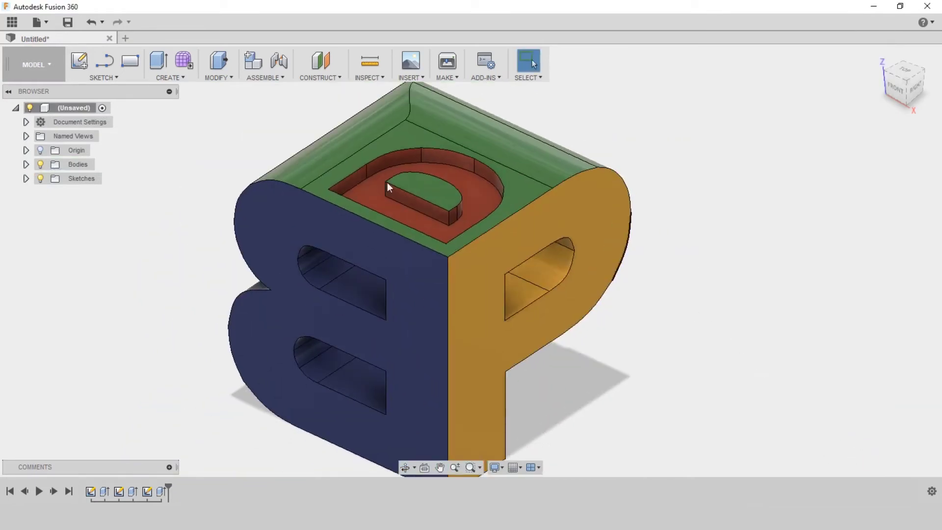
- Return to the home view and switch from MODEL to the RENDER workspace
left_click(877, 56)
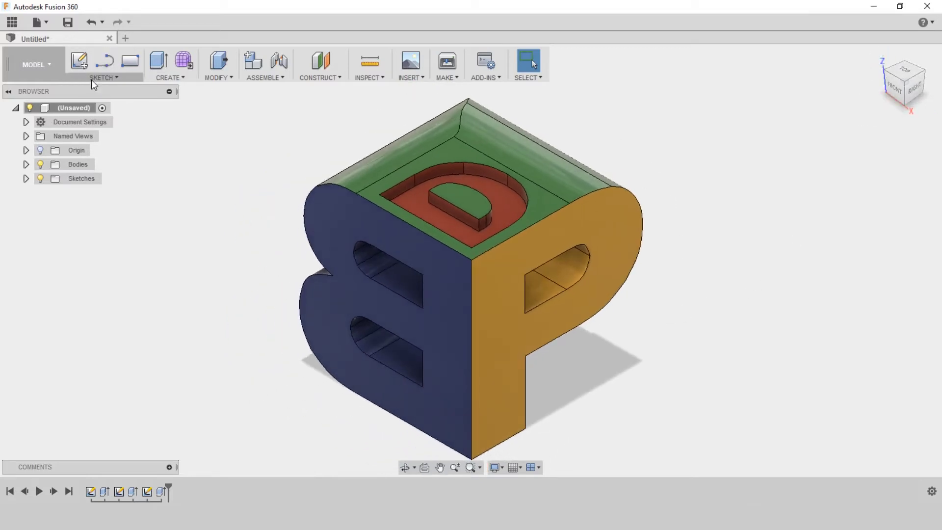
left_click(42, 62)
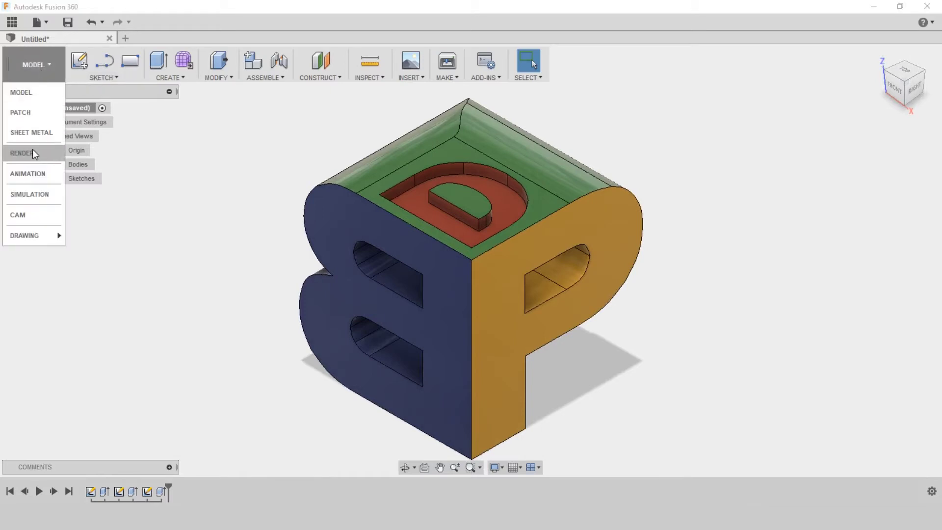
left_click(34, 153)
middle_click_drag(214, 240, 505, 318, "shift")
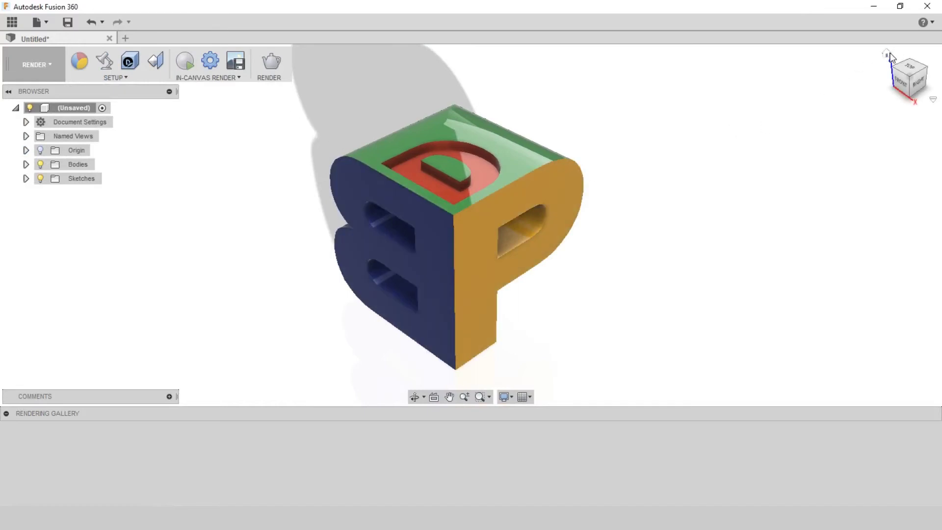
- Run an in-canvas render of the centred block and pause it once refined
left_click(890, 55)
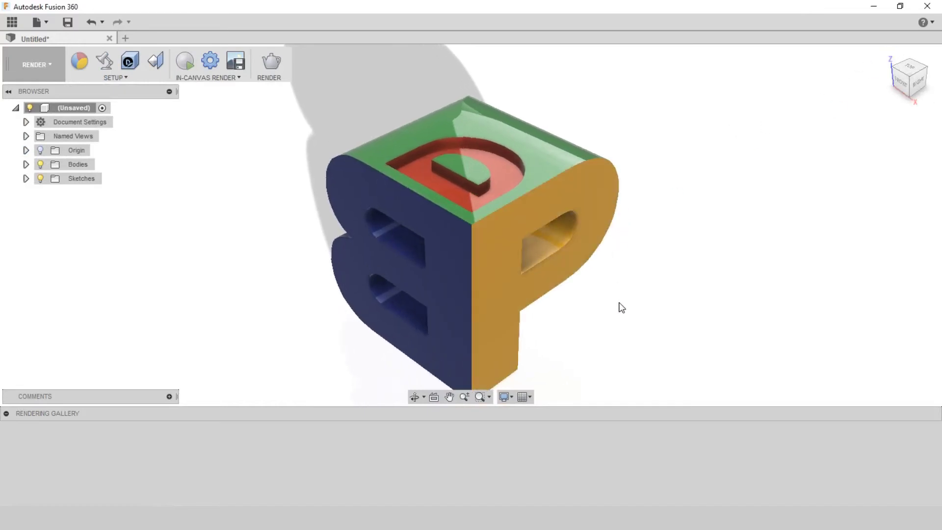
middle_click_drag(619, 305, 616, 284)
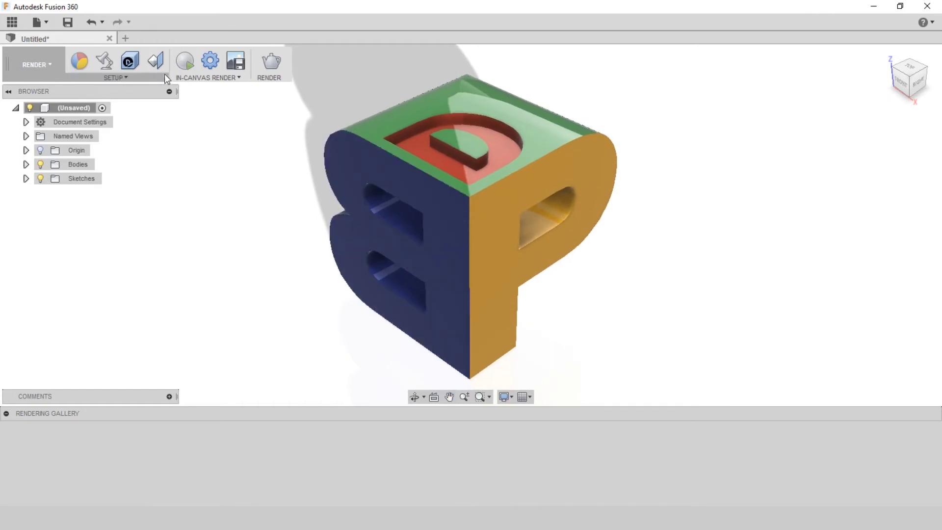
left_click(184, 63)
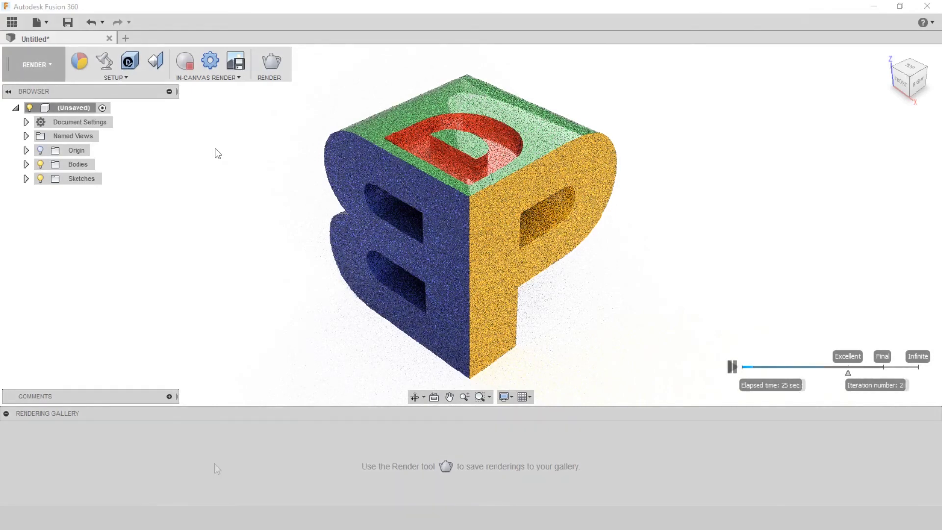
left_click(732, 366)
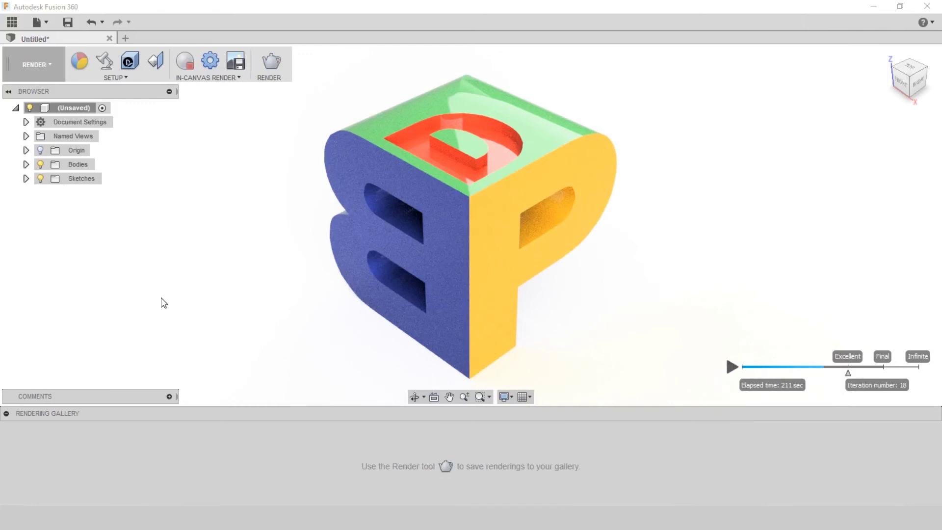
- Capture the image at Current Document Window Size resolution and confirm the image options
left_click(235, 60)
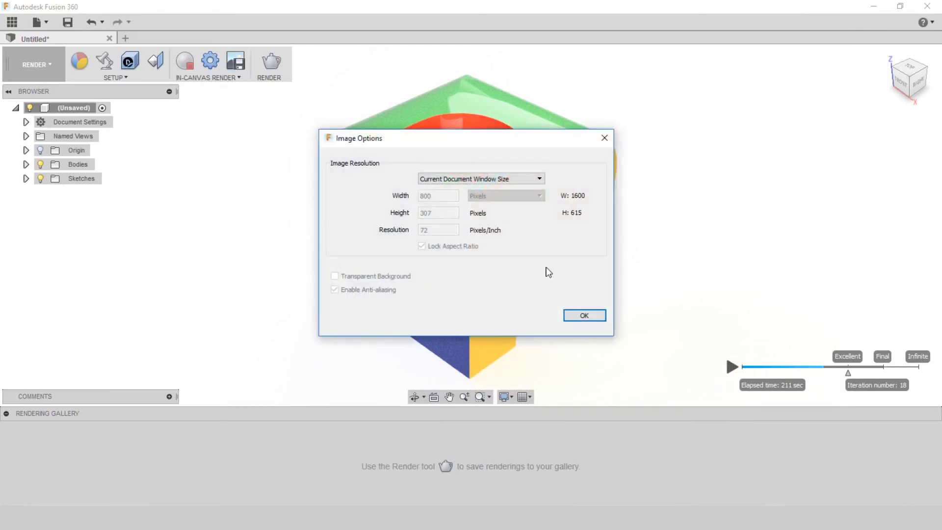
left_click(536, 179)
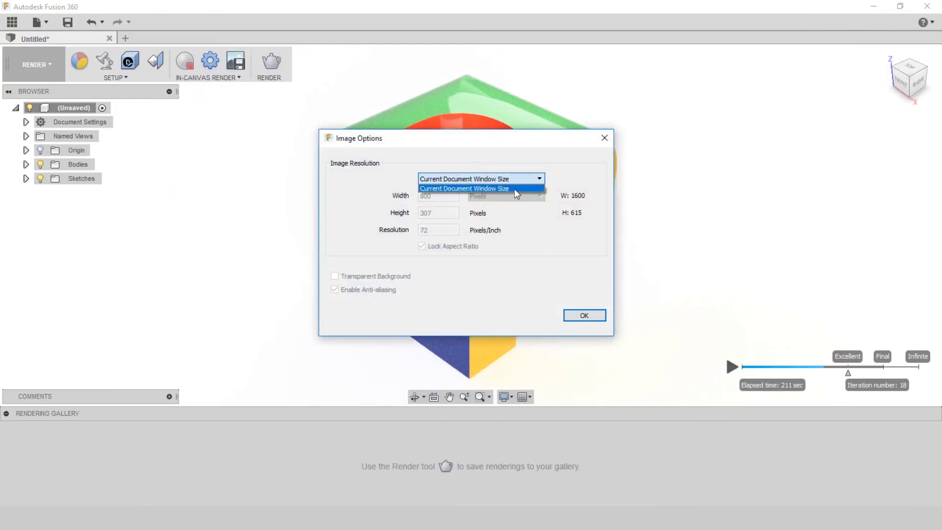
left_click(514, 189)
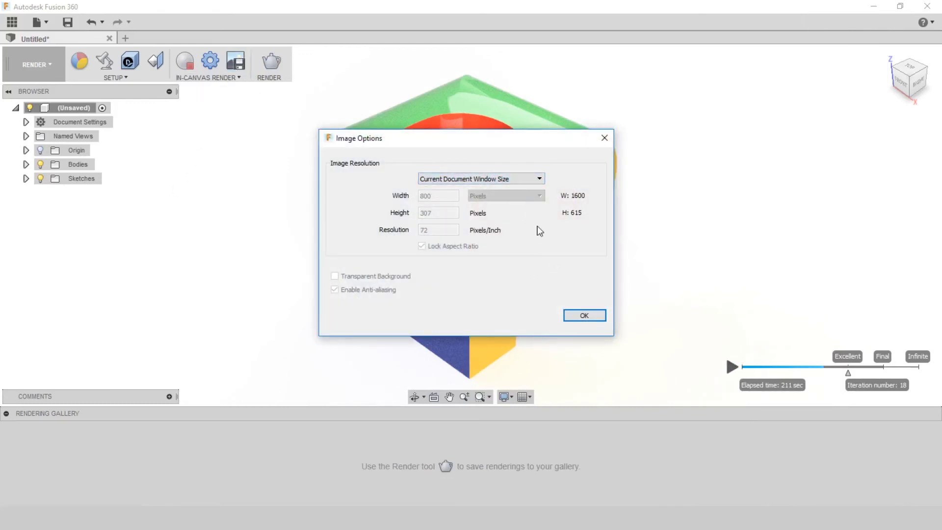
left_click(573, 315)
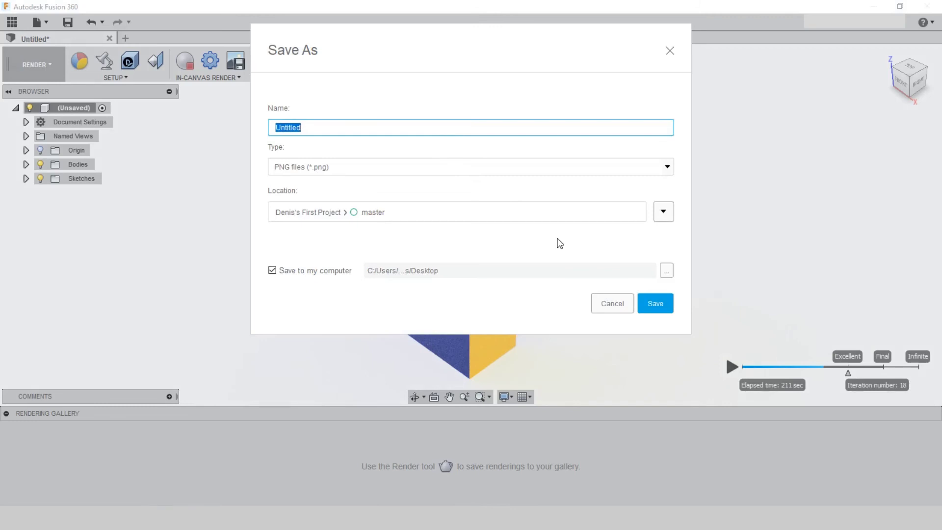
type("3")
type("D_Log")
type("o")
- Save the rendered image as 3D_Logo with PNG as the file type
left_click(566, 170)
left_click(555, 170)
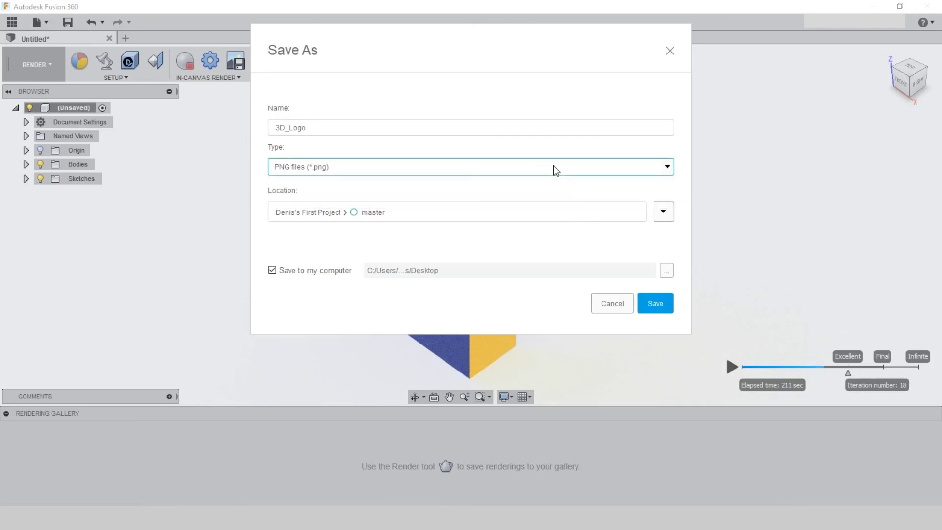
left_click(653, 304)
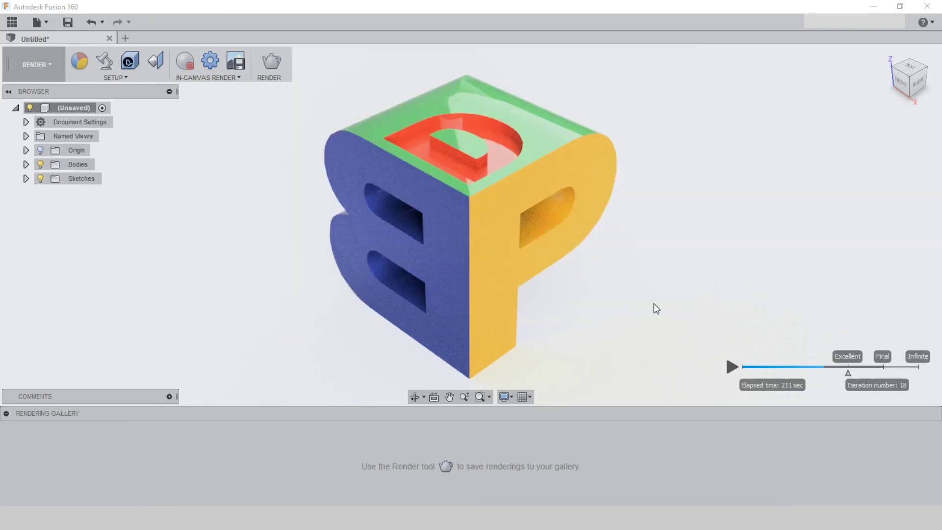